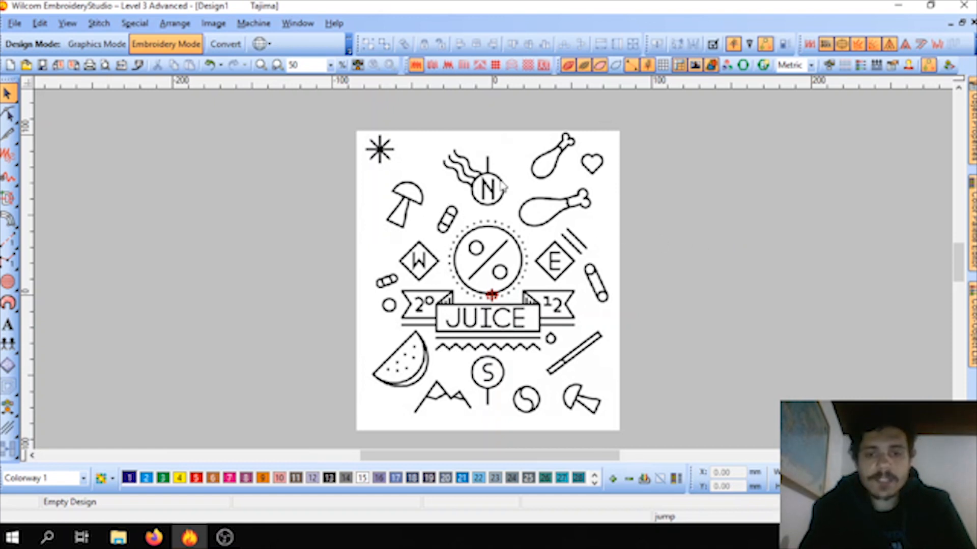
Step: Start the Column C tool for digitizing fixed-width satin columns over the JUICE artwork
scroll(484, 260, "up", 1)
left_click_drag(494, 270, 487, 187)
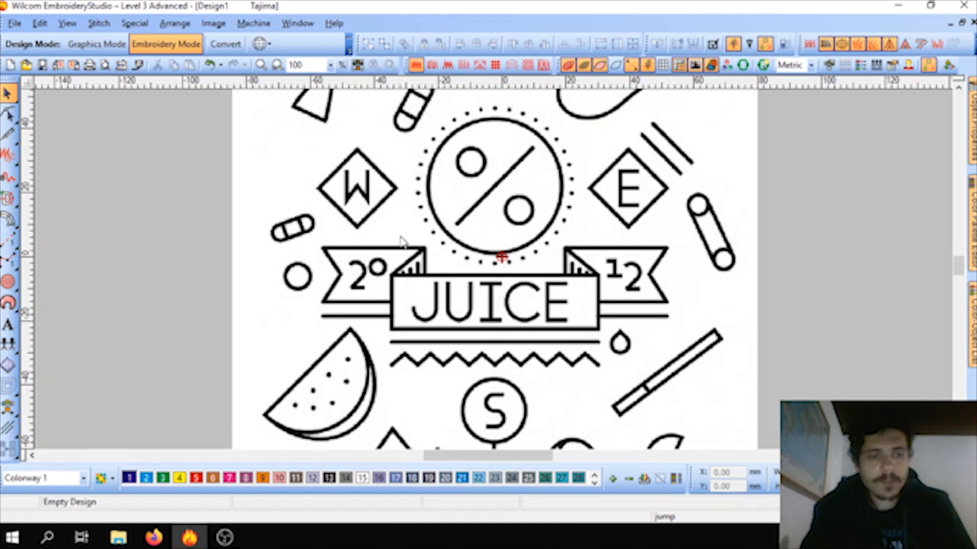
left_click(11, 220)
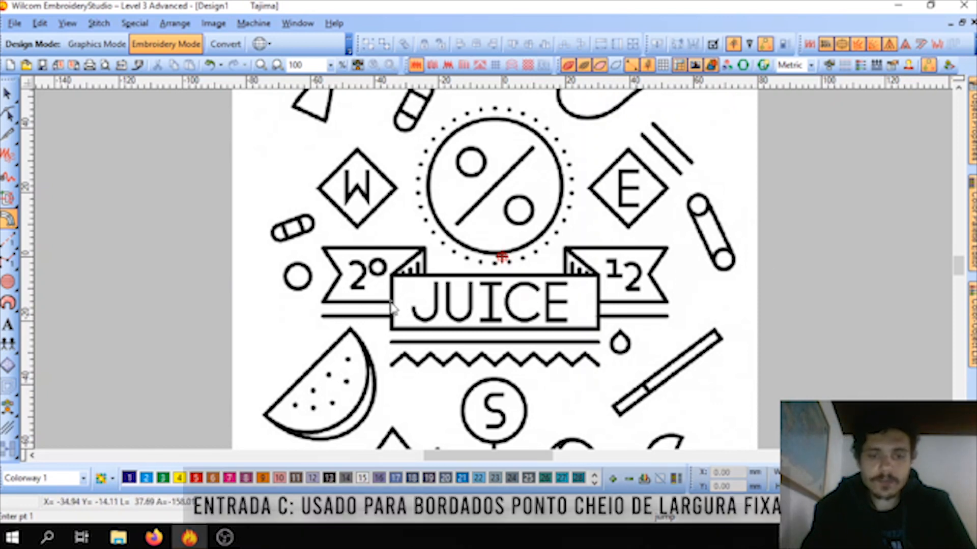
Step: Examine the artwork around the JUICE banner and percent circle for lines of constant width suited to Column C
scroll(441, 309, "up", 1)
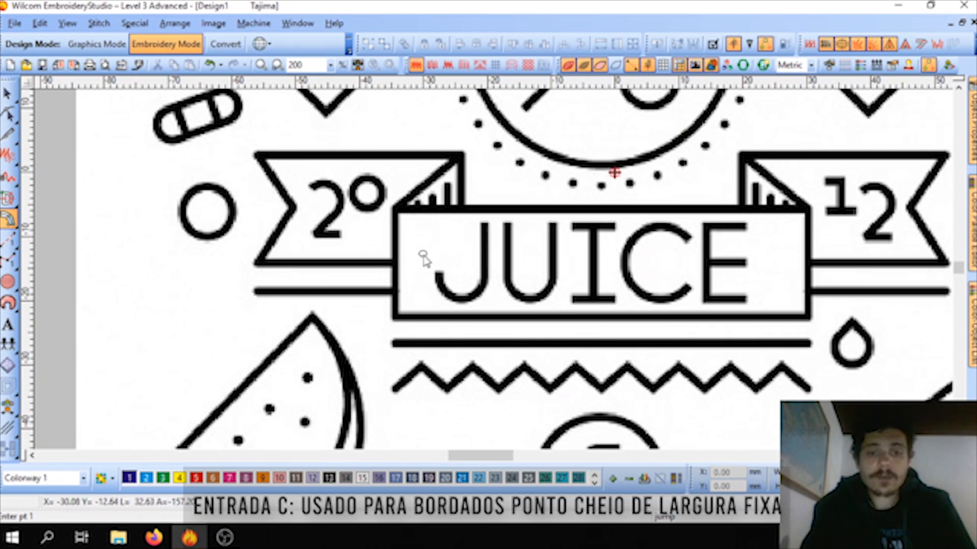
scroll(416, 264, "down", 1)
scroll(485, 275, "up", 1)
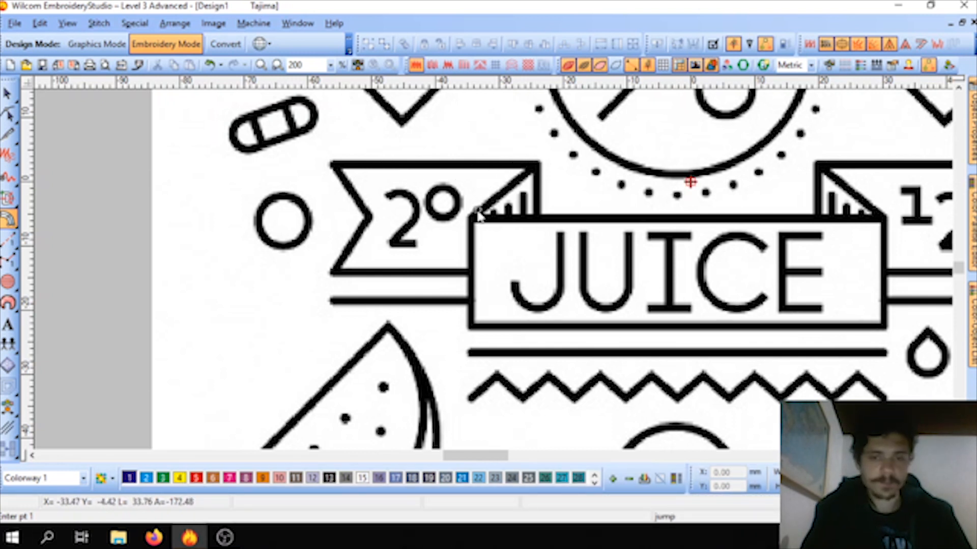
scroll(484, 218, "down", 2)
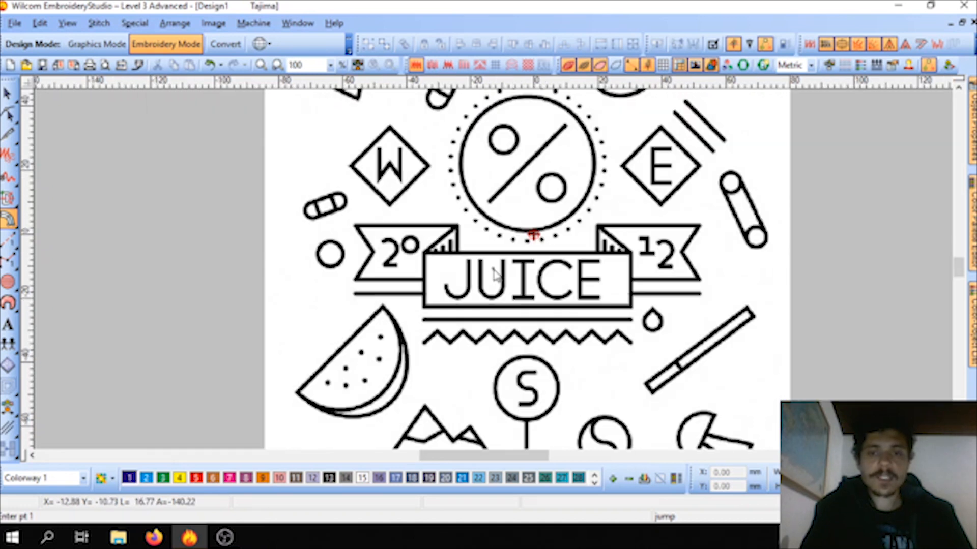
scroll(496, 275, "up", 1)
scroll(496, 275, "up", 1)
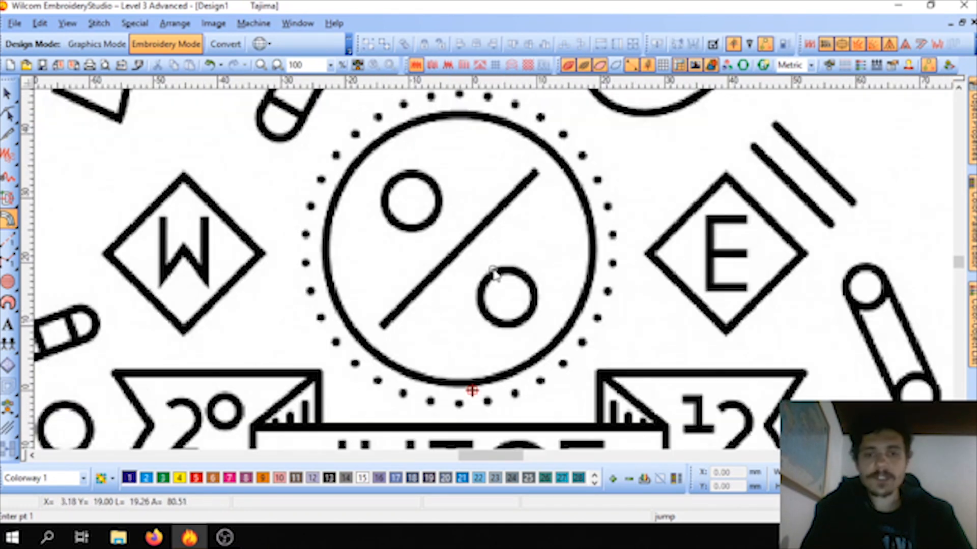
scroll(466, 280, "down", 1)
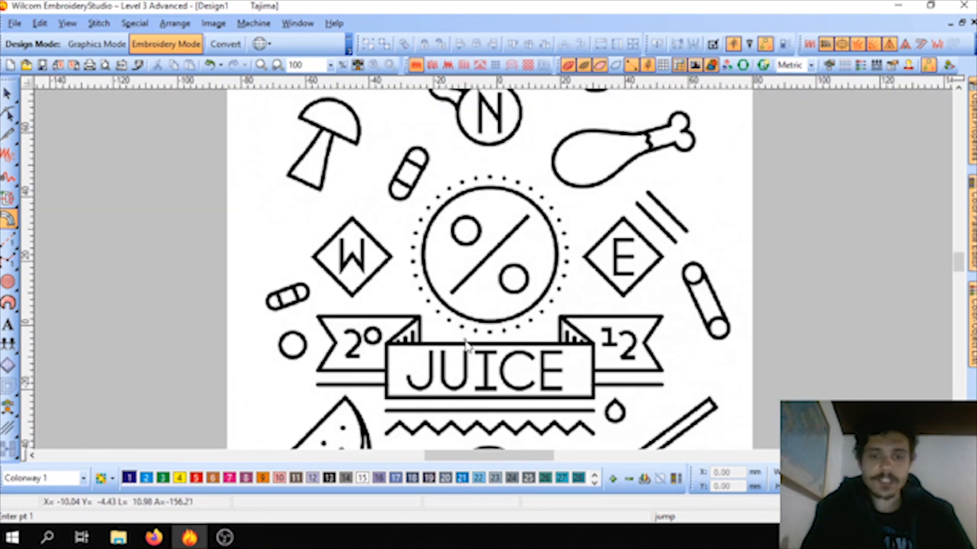
scroll(469, 350, "up", 1)
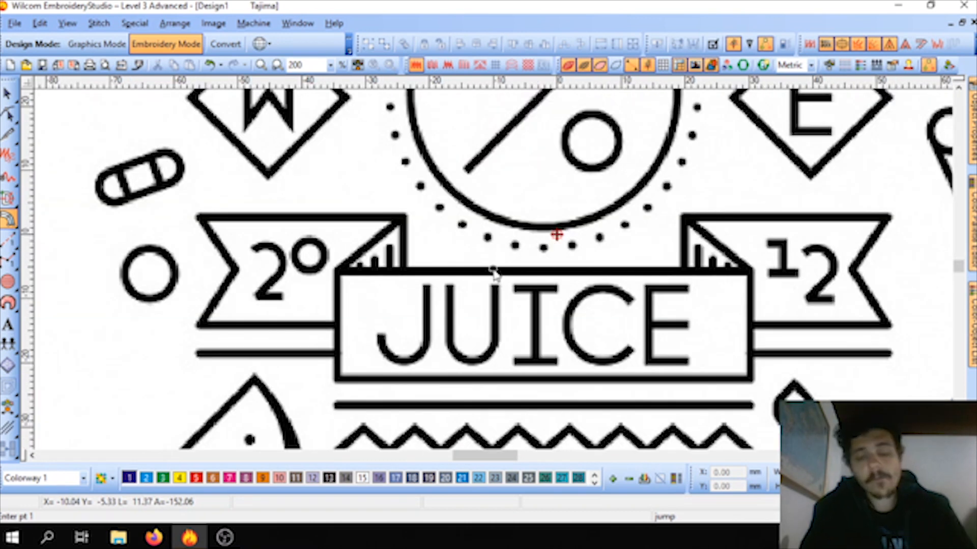
scroll(489, 285, "down", 1)
scroll(494, 275, "up", 1)
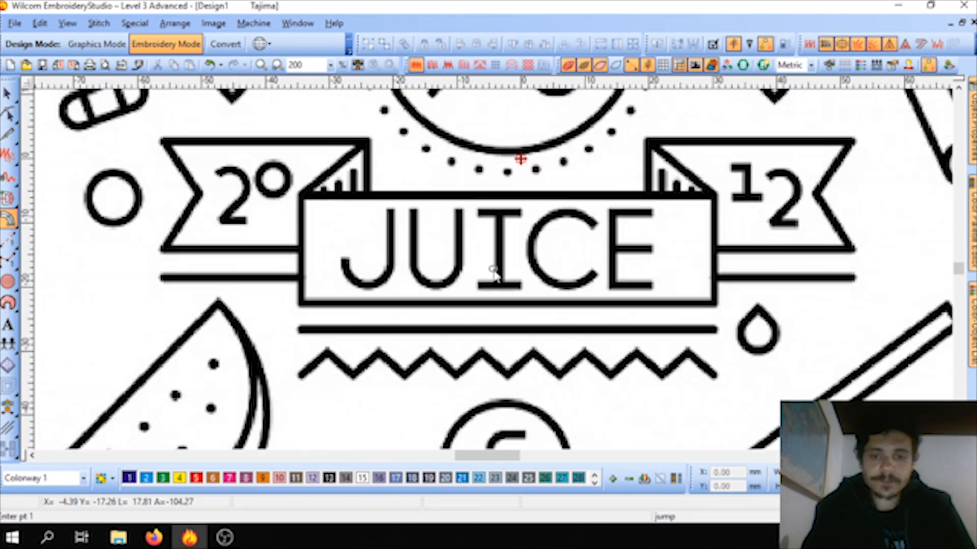
scroll(493, 275, "down", 1)
scroll(493, 275, "up", 1)
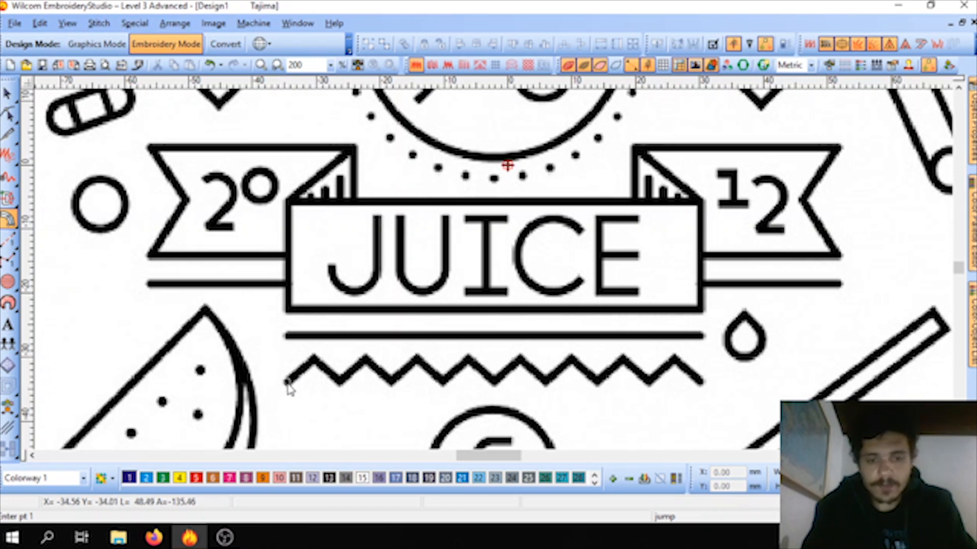
Step: Digitize the zigzag below the JUICE banner as one Column C satin line with straight corner points, removing misplaced points and keeping the default width
left_click(287, 383)
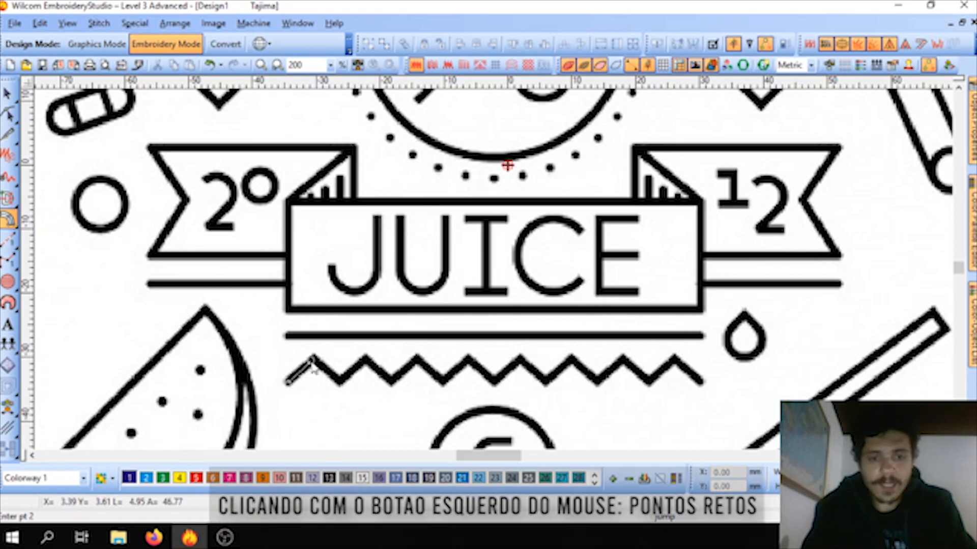
left_click(314, 358)
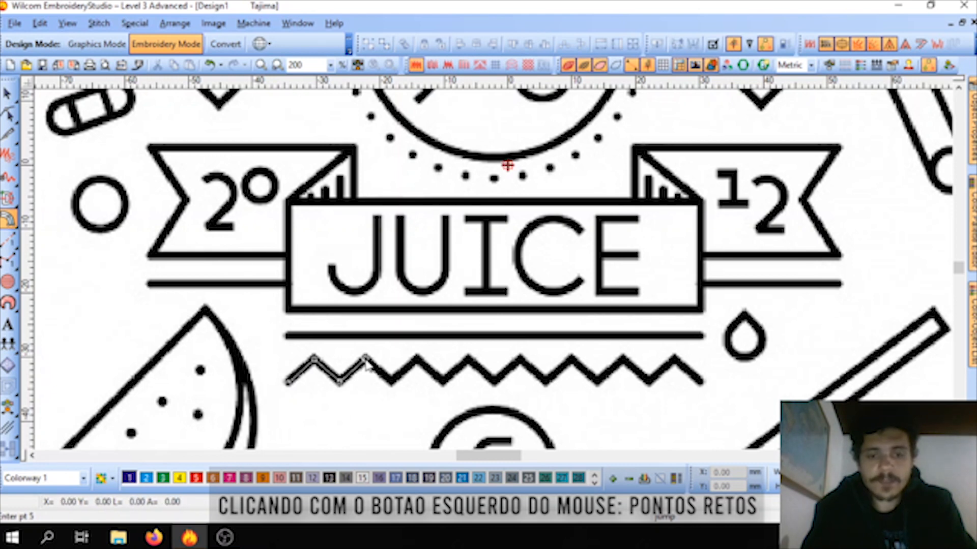
left_click(391, 382)
left_click(416, 360)
left_click(416, 360)
left_click(441, 382)
key("BackSpace")
key("BackSpace")
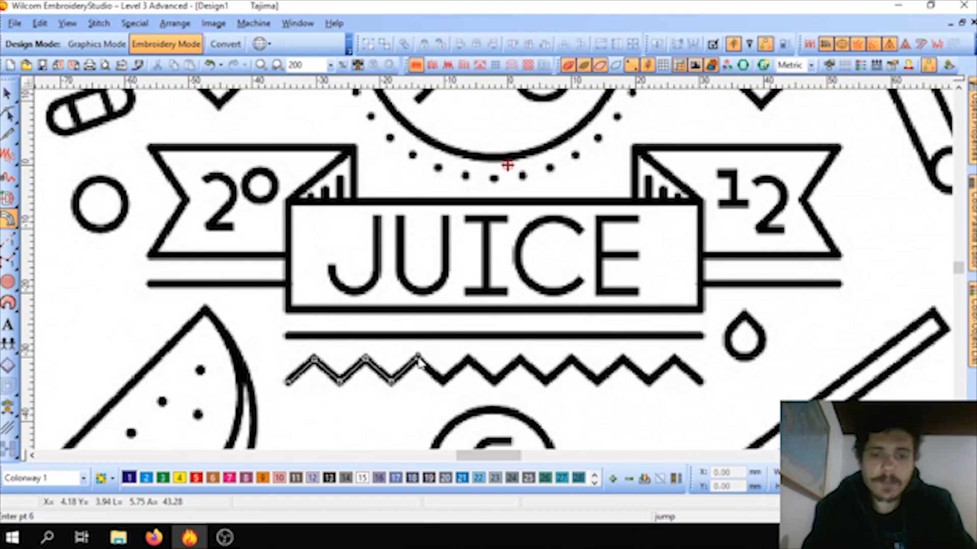
left_click(417, 358)
left_click(443, 382)
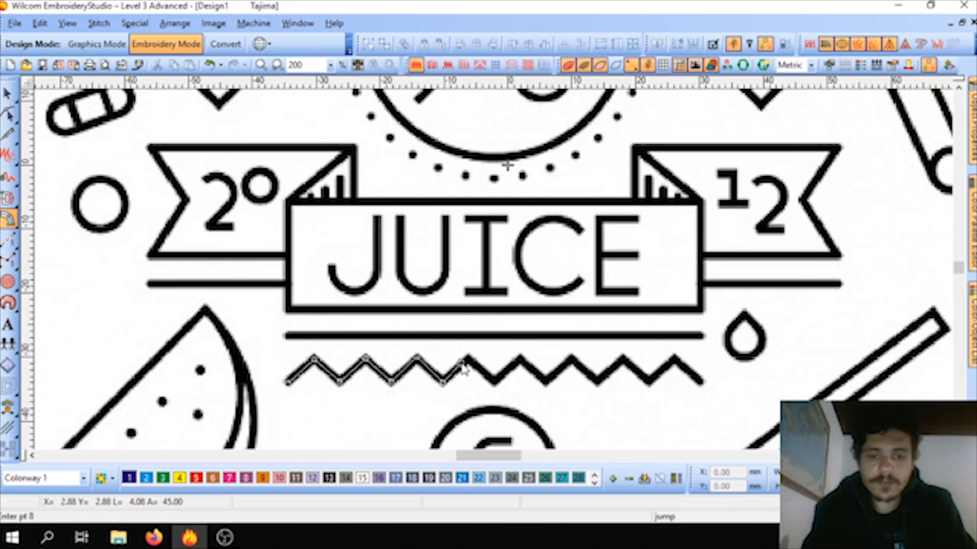
left_click(469, 358)
left_click(495, 382)
left_click(521, 358)
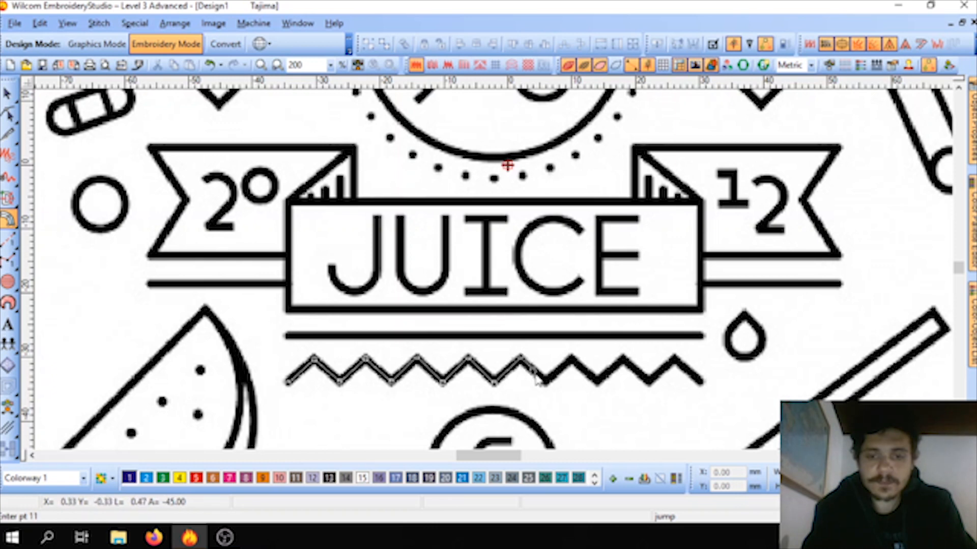
left_click(546, 382)
left_click(571, 358)
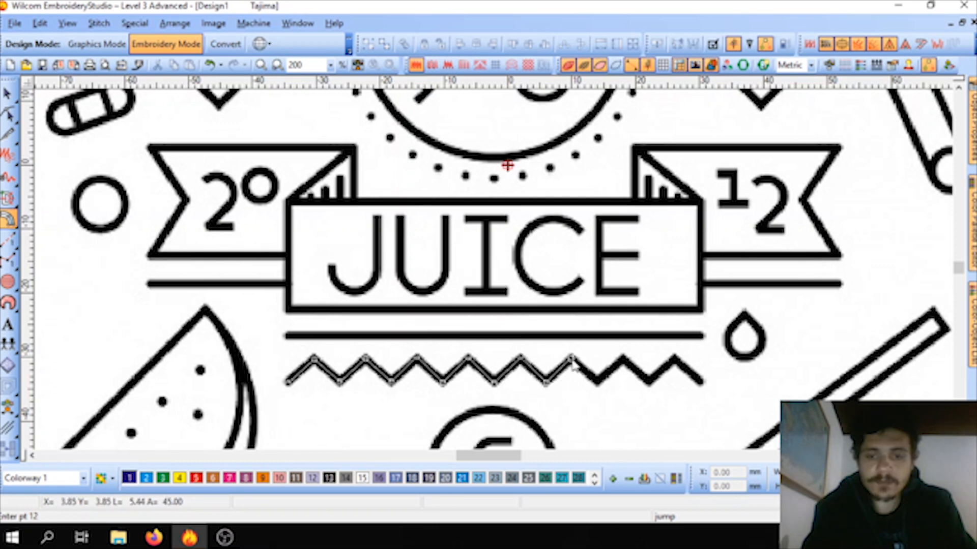
left_click(598, 382)
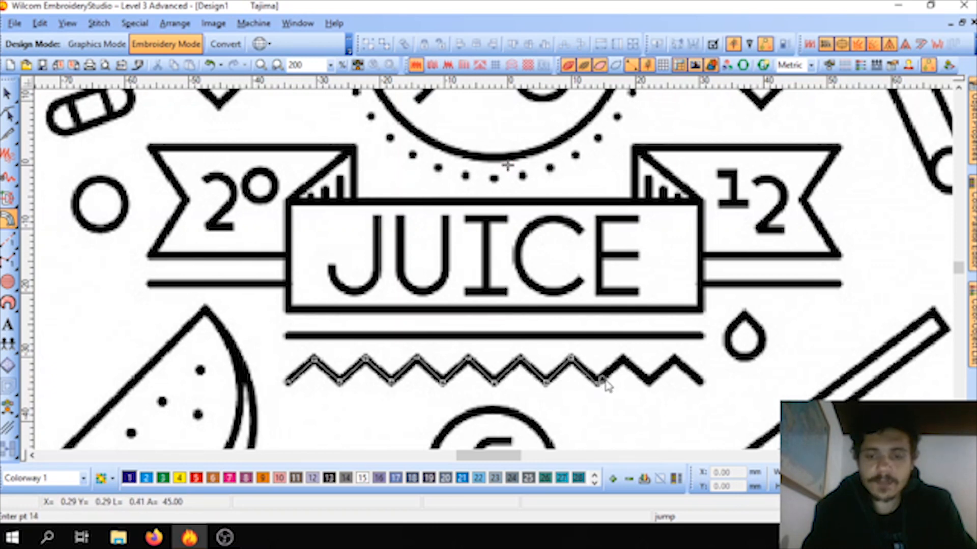
left_click(624, 359)
left_click(650, 384)
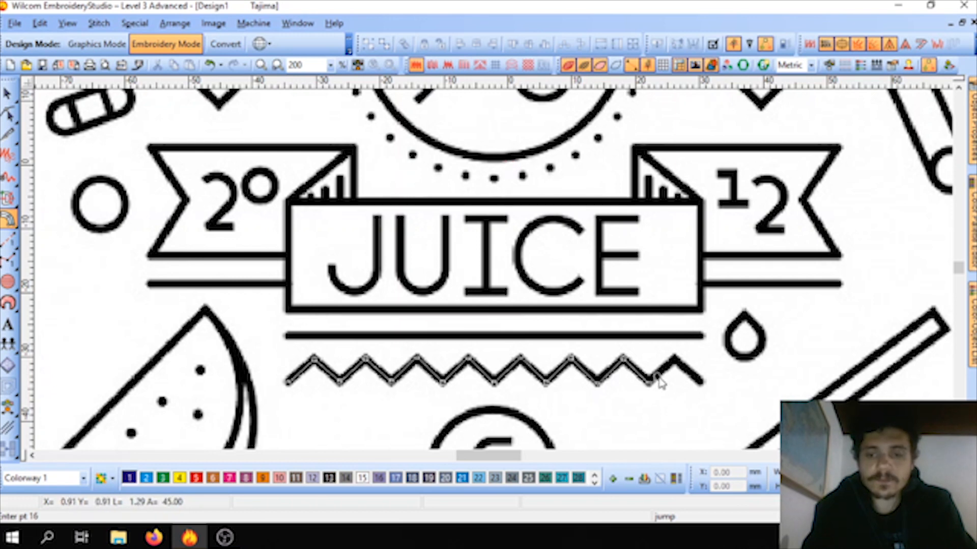
left_click(676, 359)
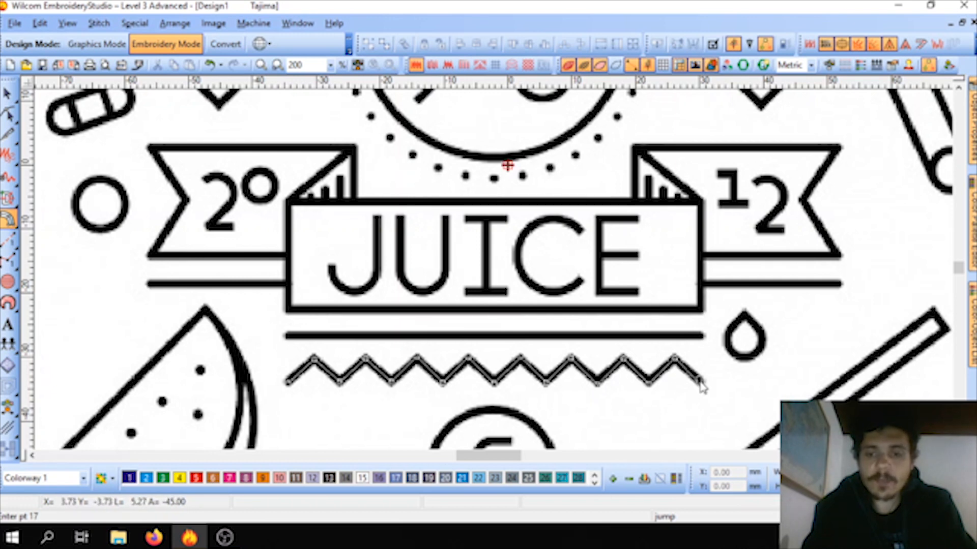
key("Return")
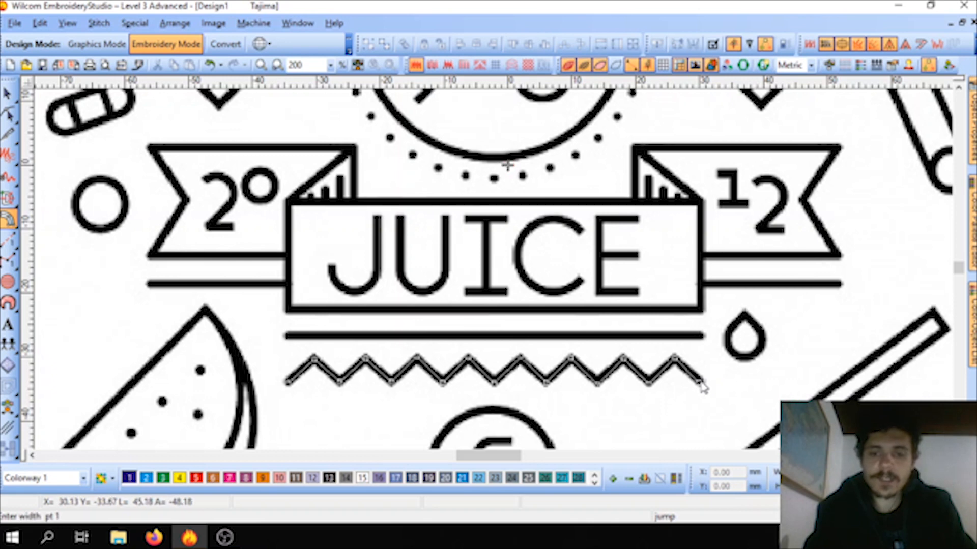
key("Return")
Step: Digitize the straight line between the JUICE banner and the zigzag as a Column C satin line about 65 mm long
left_click(286, 336)
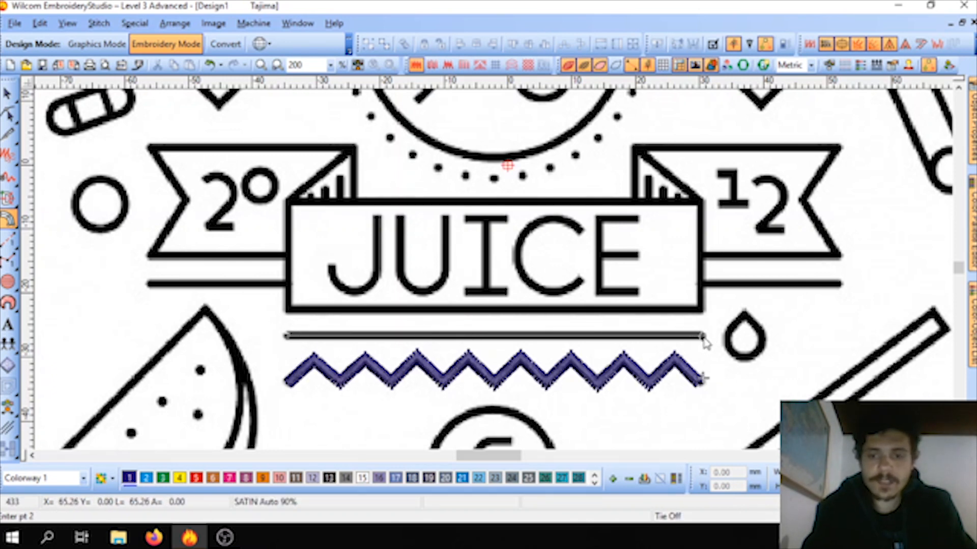
key("Return")
key("Return")
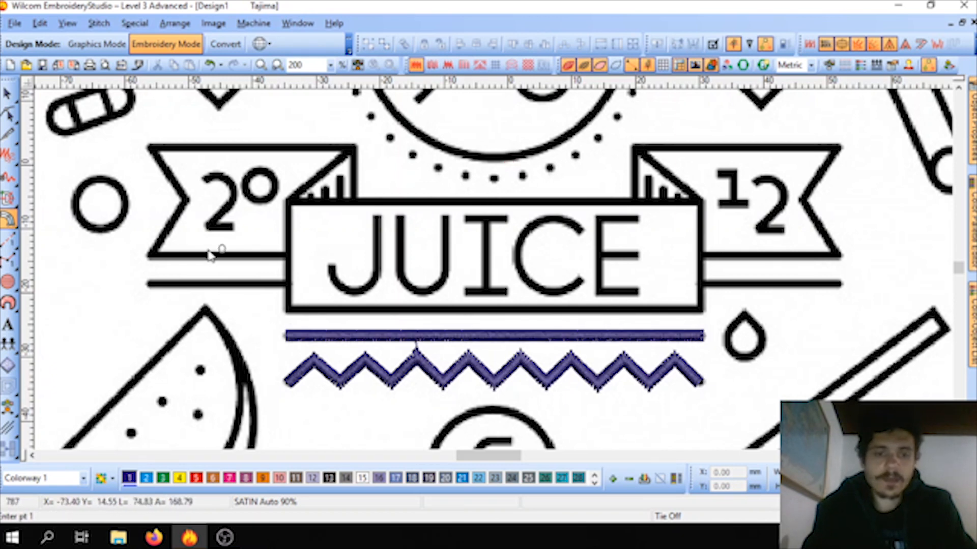
Step: Digitize the two short horizontal lines beneath the 20 and 12 ribbon tails as satin lines about 21 mm long each
left_click(287, 285)
key("Return")
key("Return")
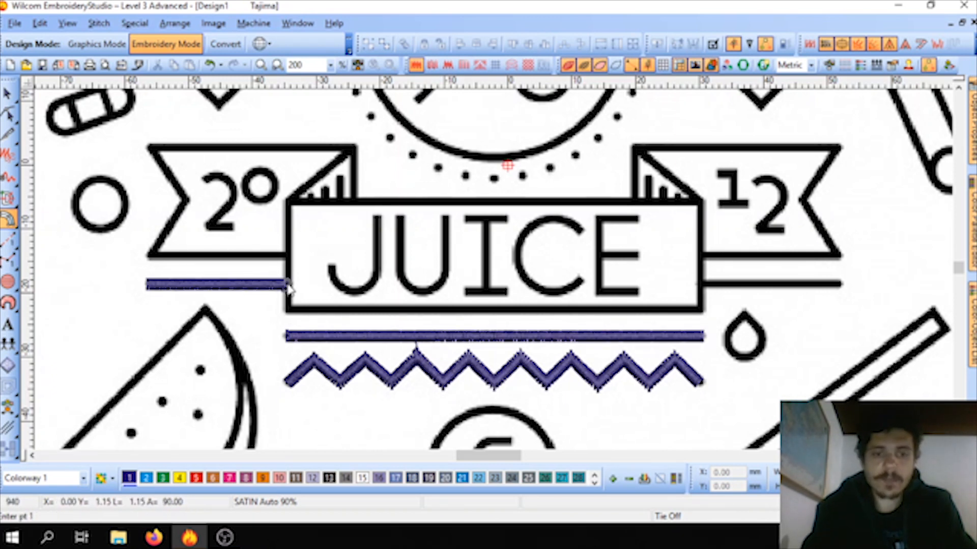
left_click(701, 285)
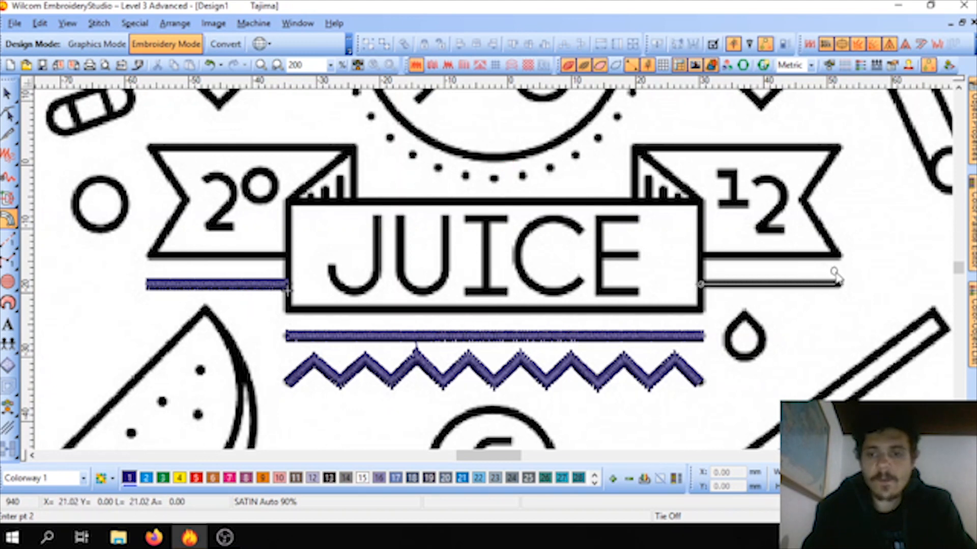
key("Return")
key("Return")
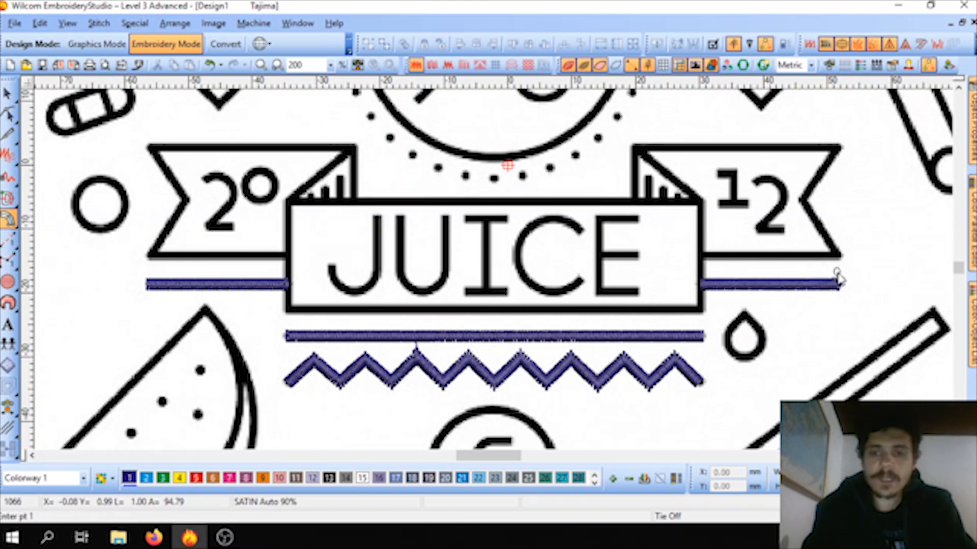
Step: Digitize the diagonal fold line of the ribbon tail beside the 20 as a two-point satin line
left_click(290, 198)
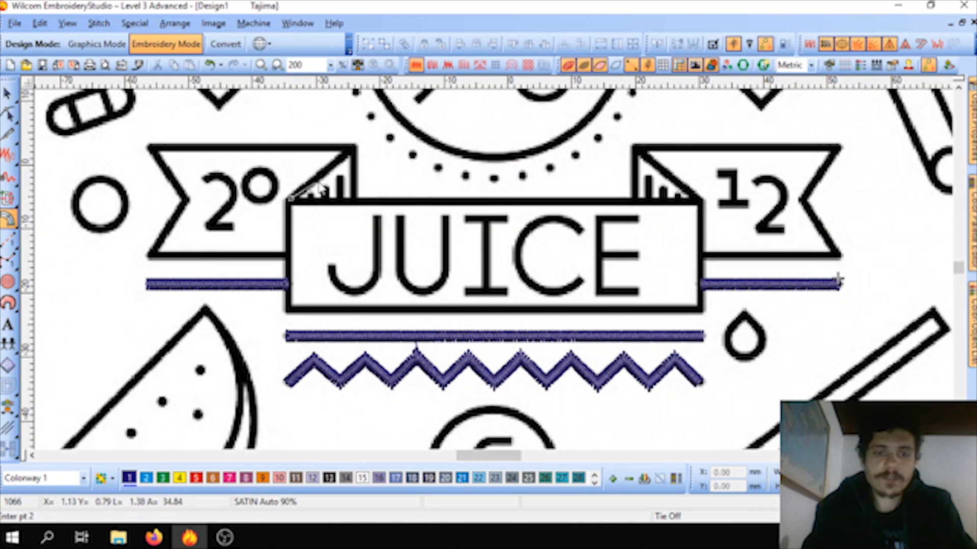
left_click(355, 150)
key("Return")
key("Return")
Step: Trace the outline of the ribbon tail around the 20, including its notch, as one continuous satin line ending at the JUICE banner
left_click(354, 200)
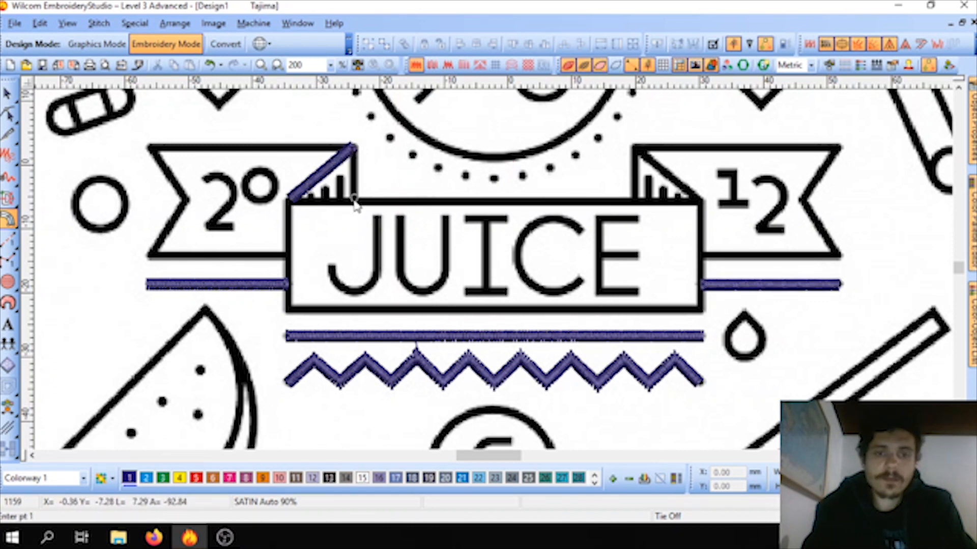
left_click(356, 149)
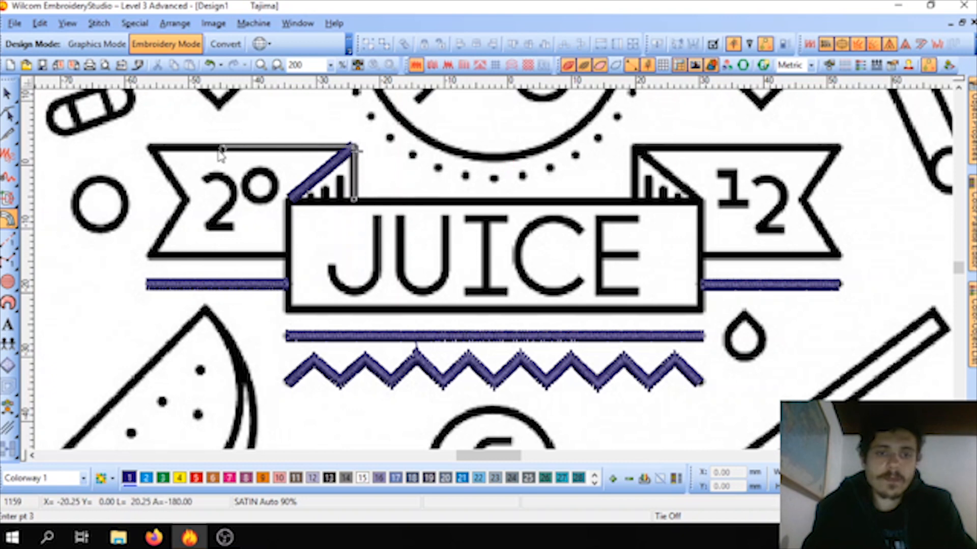
left_click(150, 148)
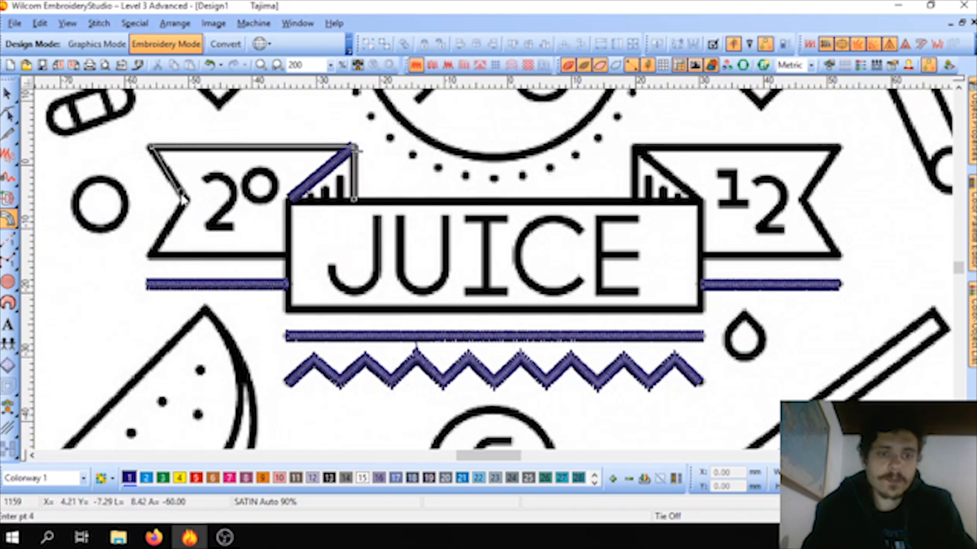
left_click(149, 256)
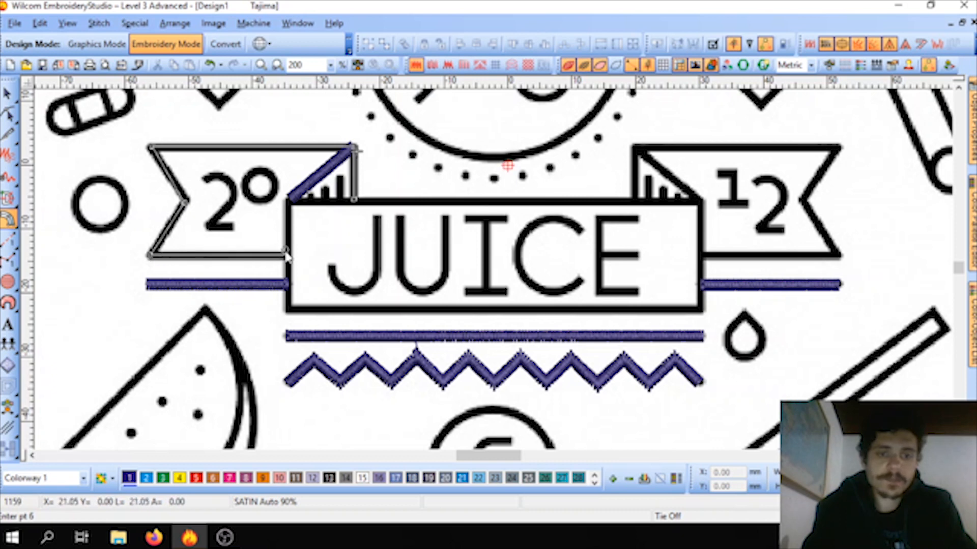
key("Return")
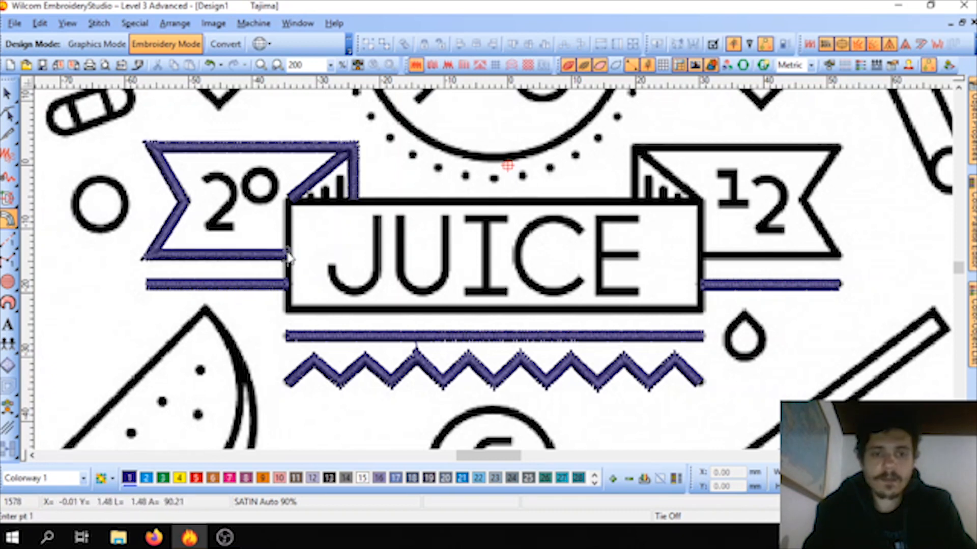
Step: Digitize the diagonal fold line of the ribbon tail beside the 12 as a two-point satin line
left_click(698, 203)
left_click(636, 149)
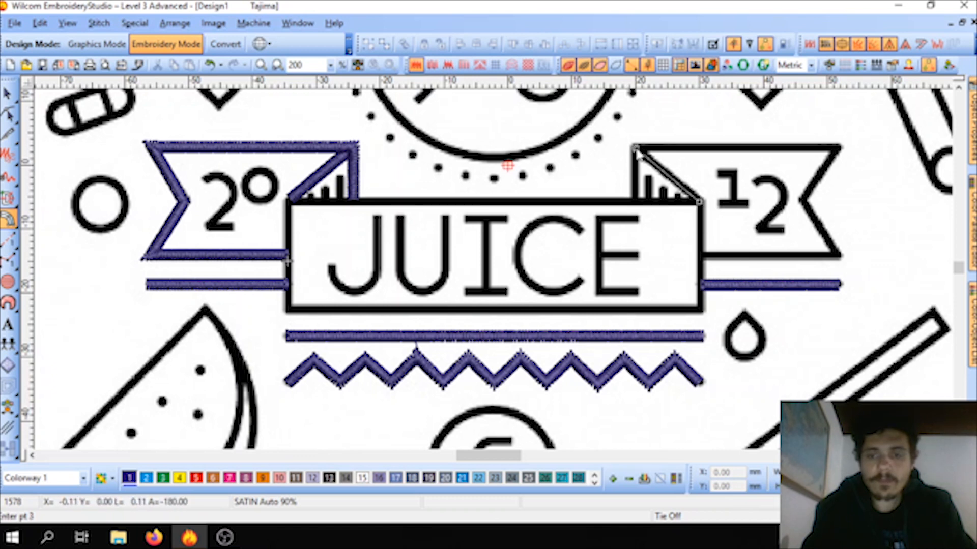
key("Return")
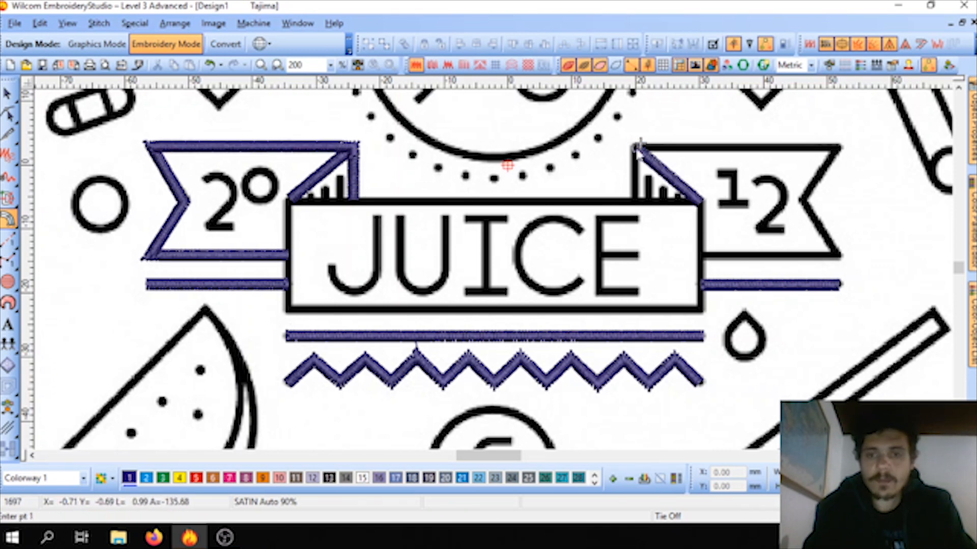
Step: Trace the outline of the ribbon tail around the 12, including its notch, as one continuous satin line ending at the JUICE banner
left_click(634, 201)
left_click(635, 146)
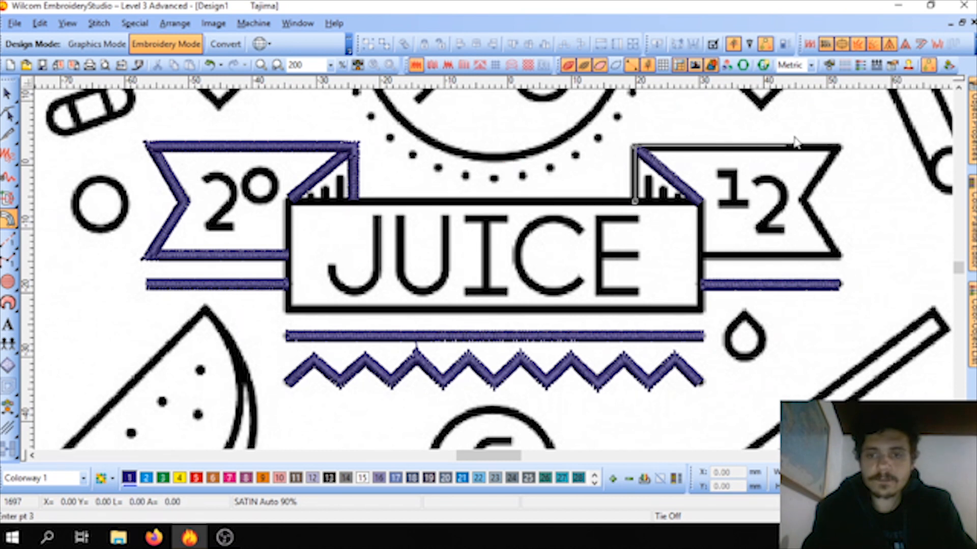
left_click(838, 149)
left_click(801, 200)
left_click(839, 257)
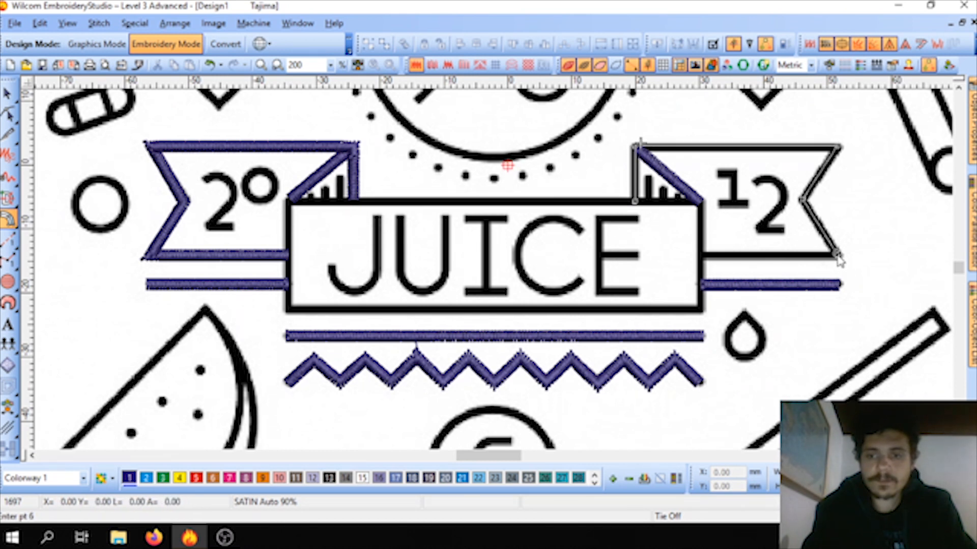
key("Return")
left_click(700, 252)
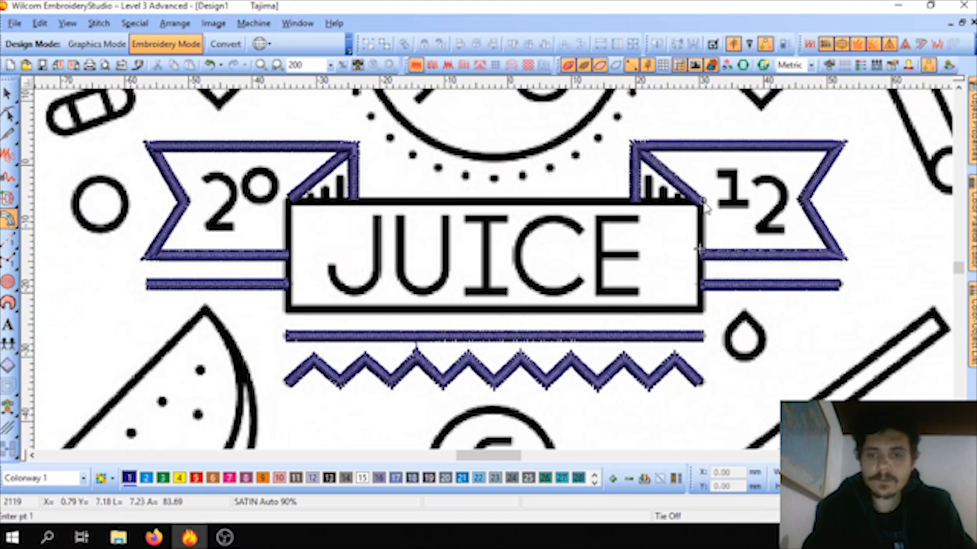
Step: Trace the rectangular frame around JUICE as a closed satin line about 65 by 17 mm, starting and ending at its upper-right corner
left_click(700, 310)
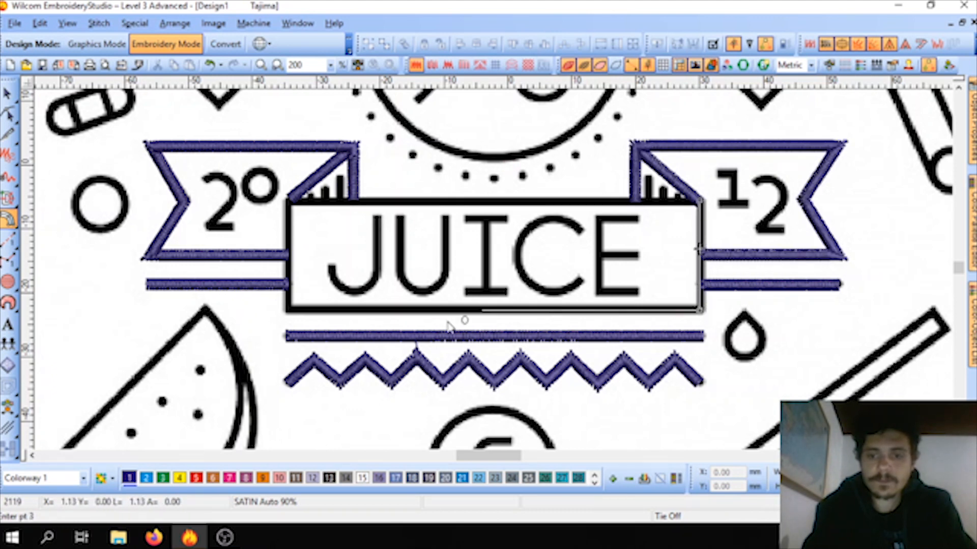
left_click(287, 310)
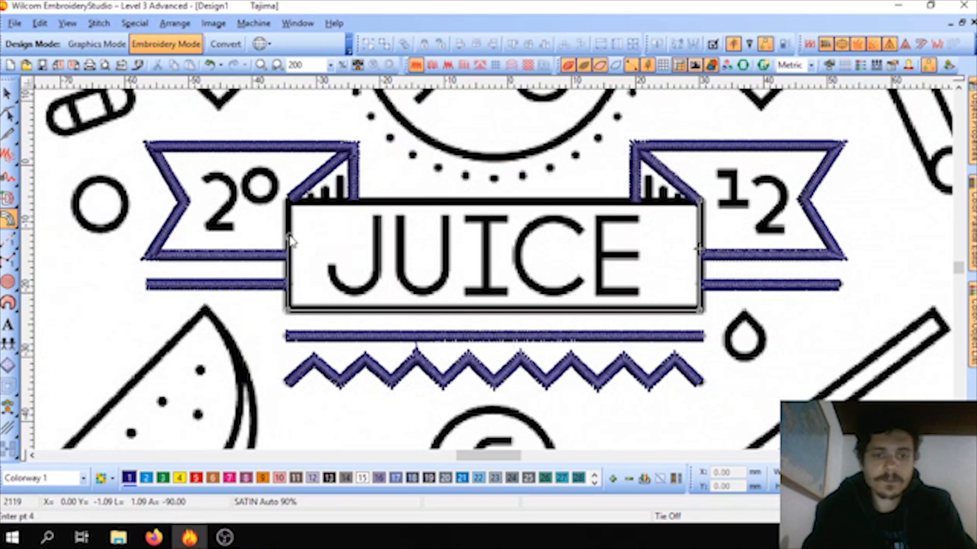
left_click(288, 202)
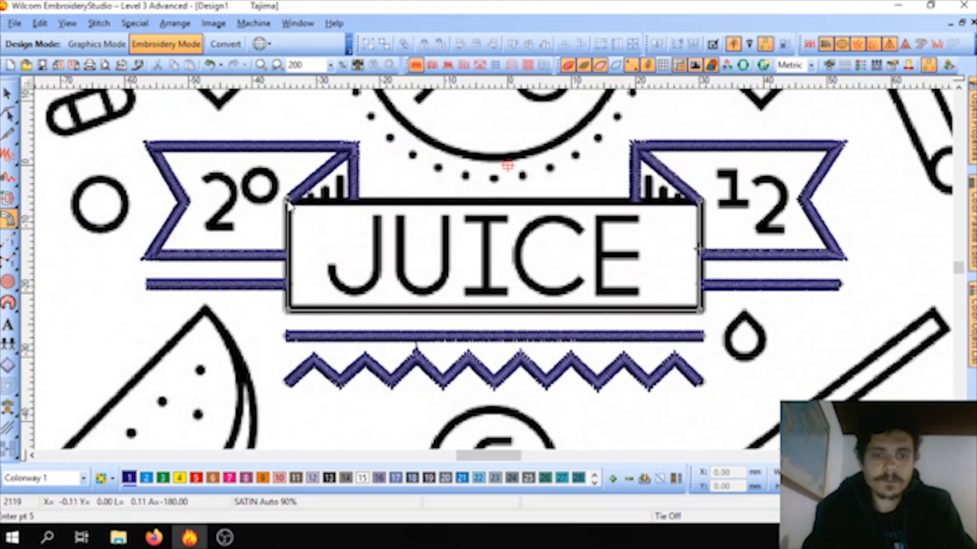
left_click(700, 202)
key("Return")
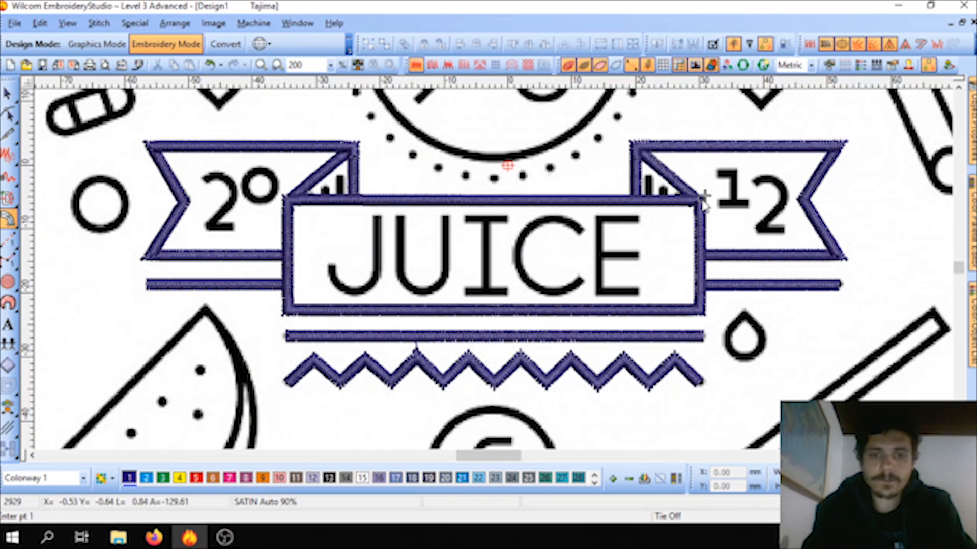
Step: Examine the digitized JUICE banner and ribbon tails against the surrounding artwork, leaving nothing selected
scroll(617, 254, "down", 2)
scroll(493, 274, "up", 1)
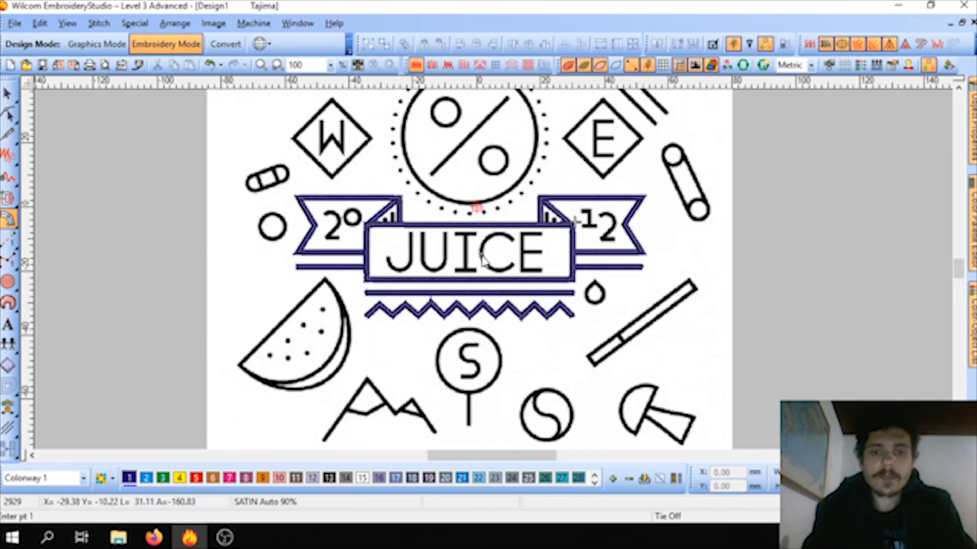
scroll(484, 260, "up", 1)
scroll(495, 275, "down", 1)
scroll(495, 274, "up", 1)
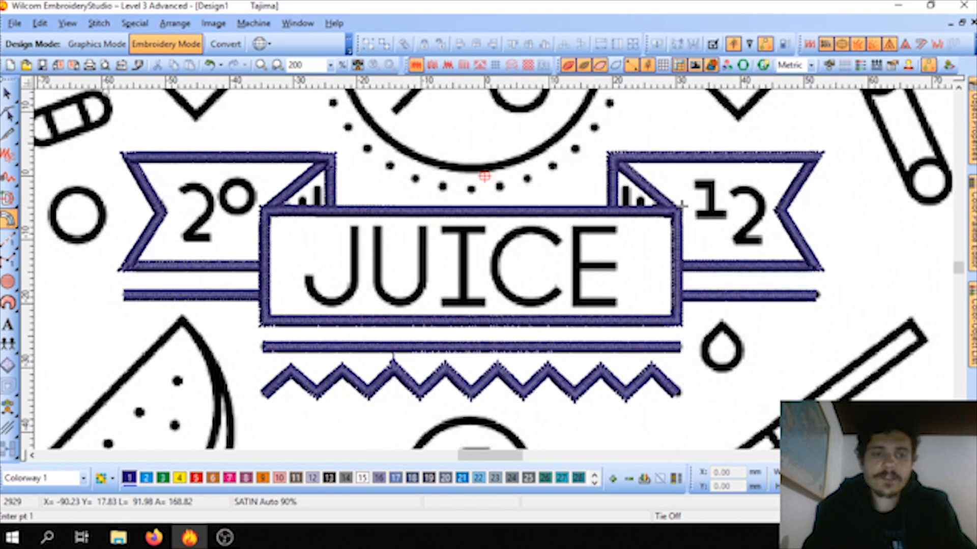
left_click(10, 94)
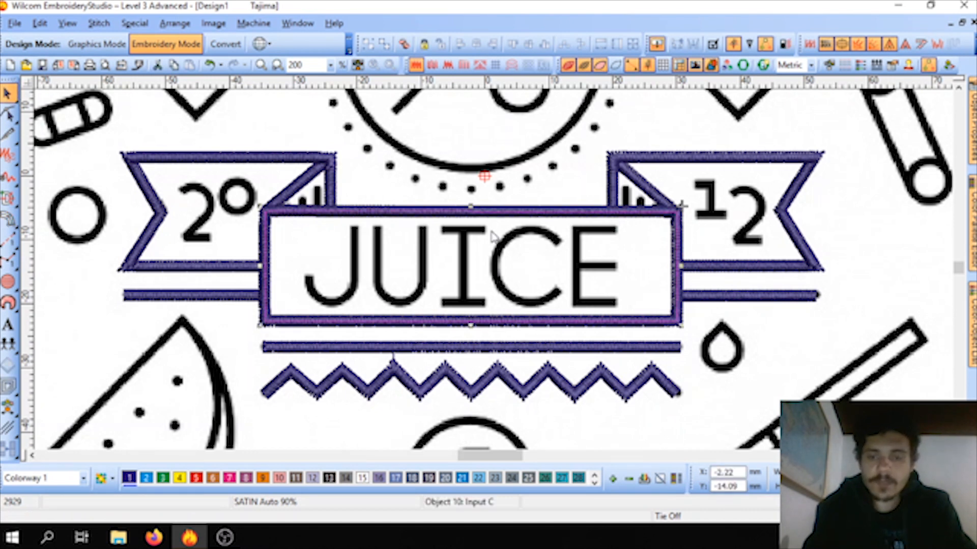
scroll(493, 234, "down", 1)
scroll(496, 274, "up", 1)
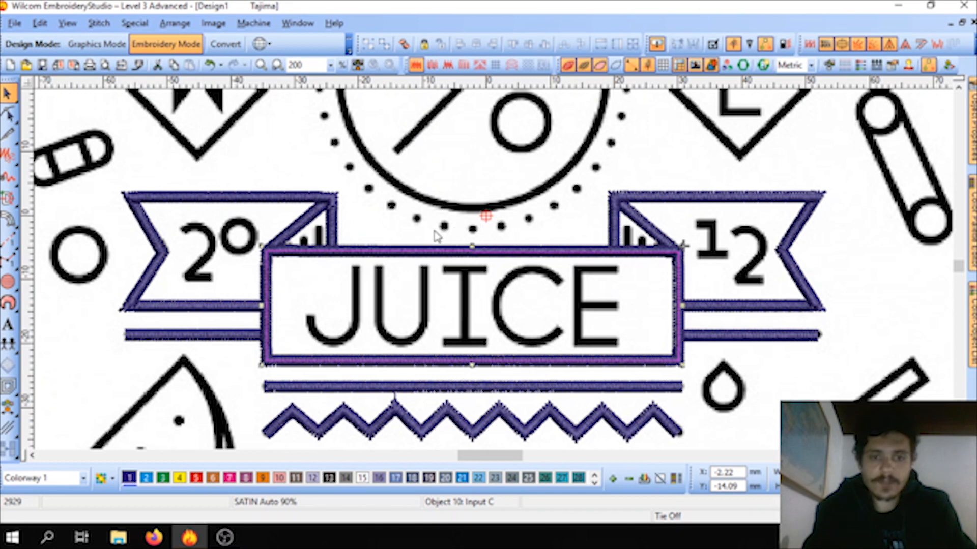
left_click(435, 235)
scroll(440, 229, "down", 2)
scroll(496, 275, "up", 1)
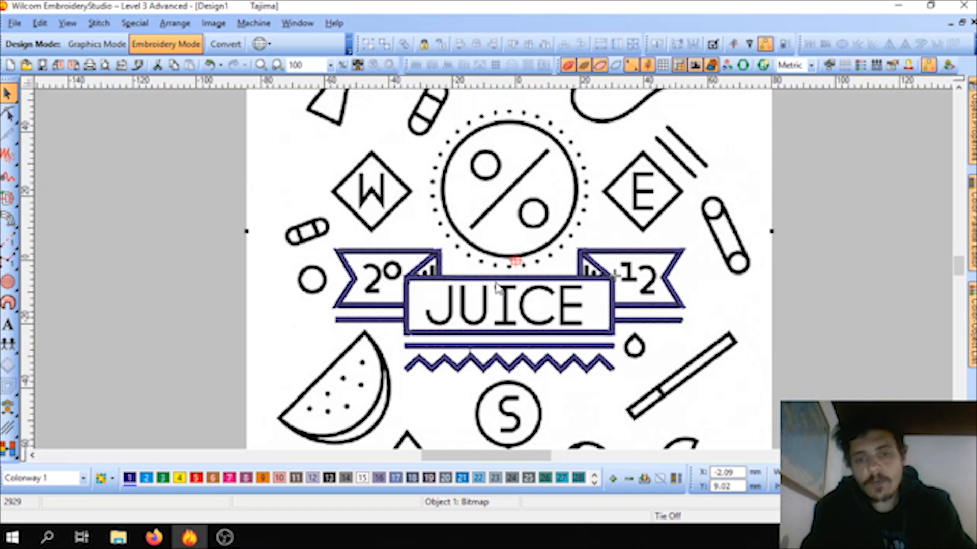
left_click(224, 288)
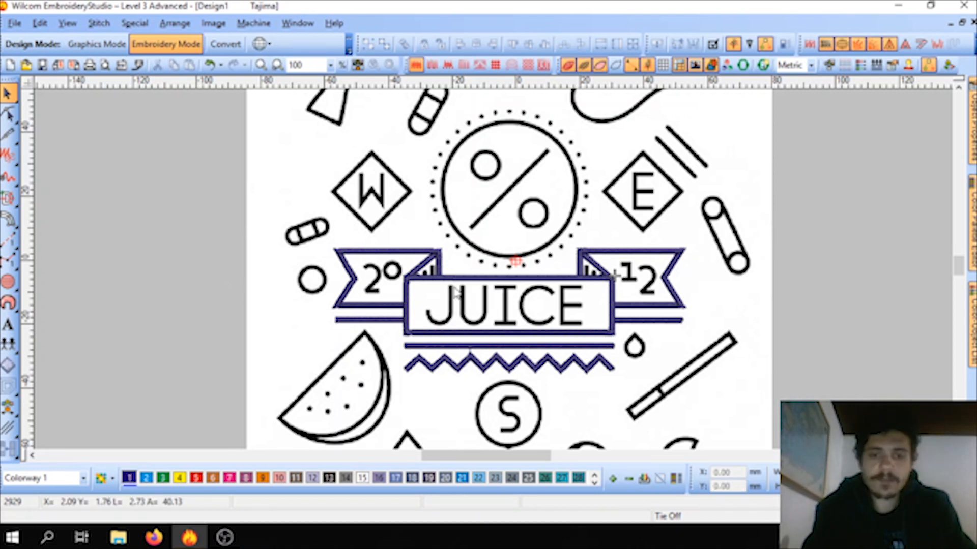
Step: Digitize the inner rind curve of the watermelon slice with Column C as a five-point curved satin line
scroll(377, 416, "up", 1)
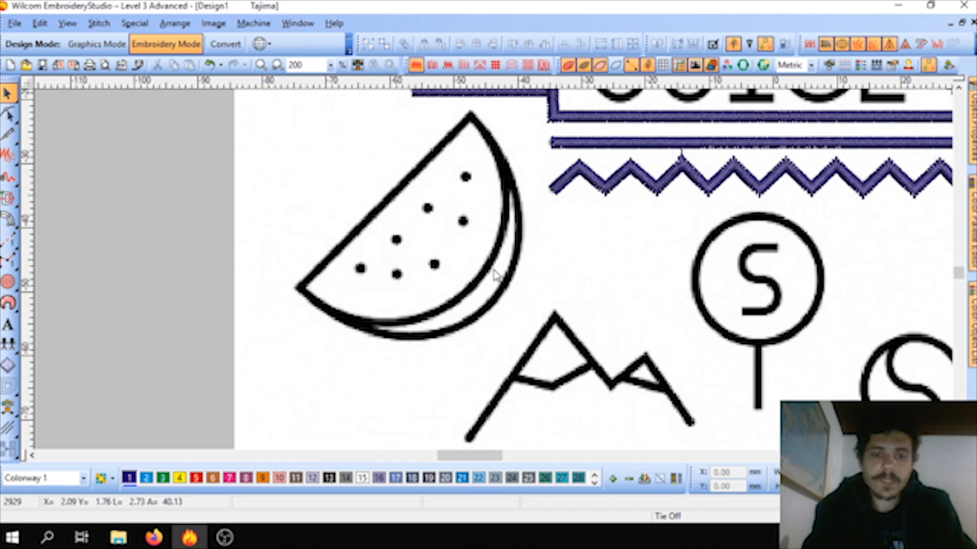
left_click(8, 219)
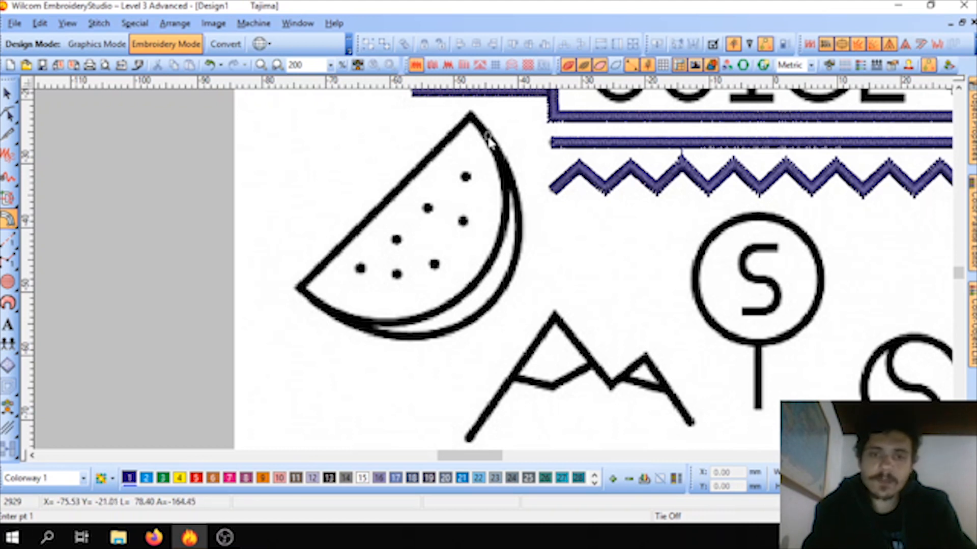
left_click(490, 142)
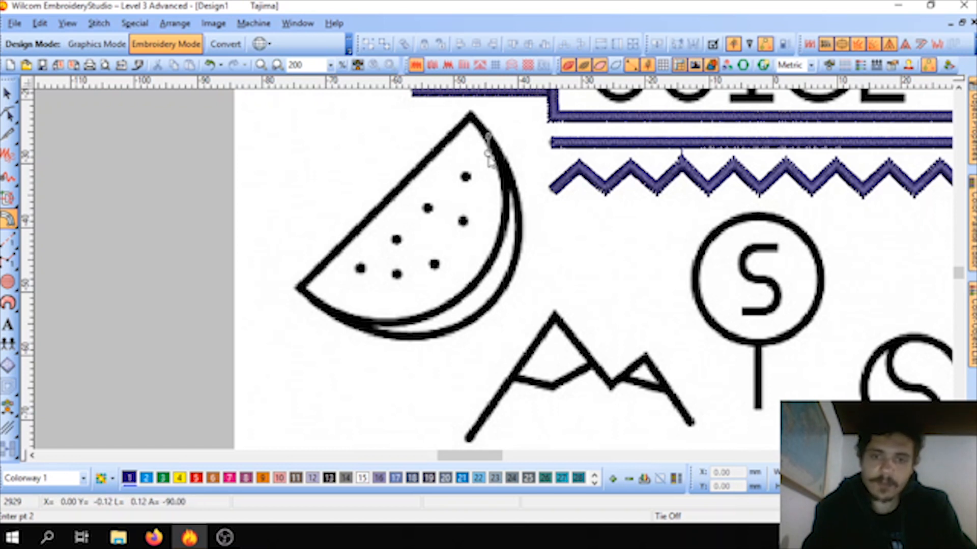
left_click(503, 227)
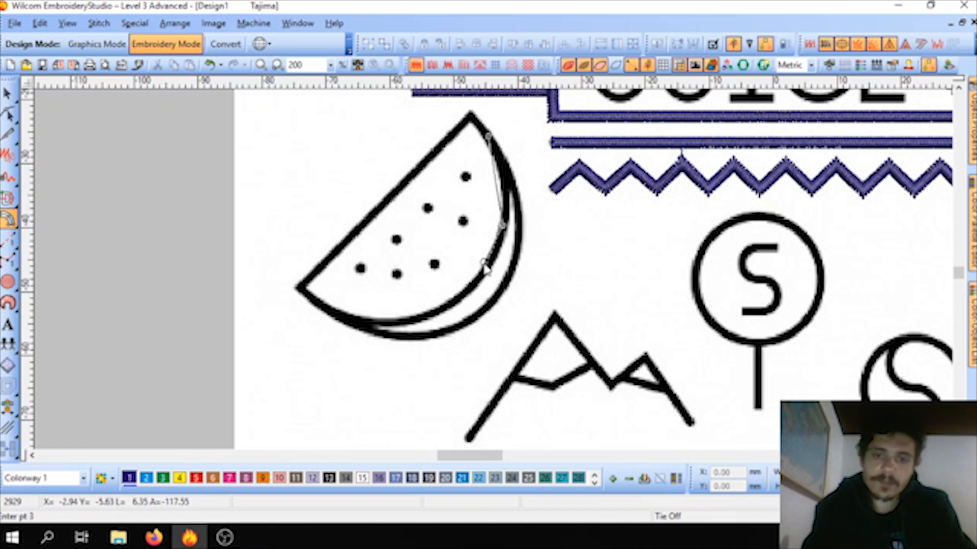
left_click(475, 284)
left_click(406, 320)
left_click(336, 315)
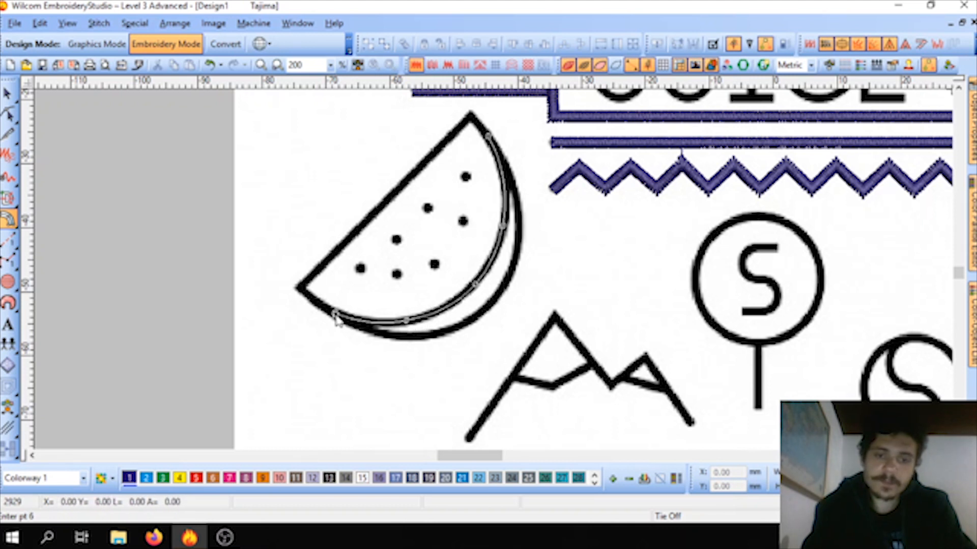
key("Return")
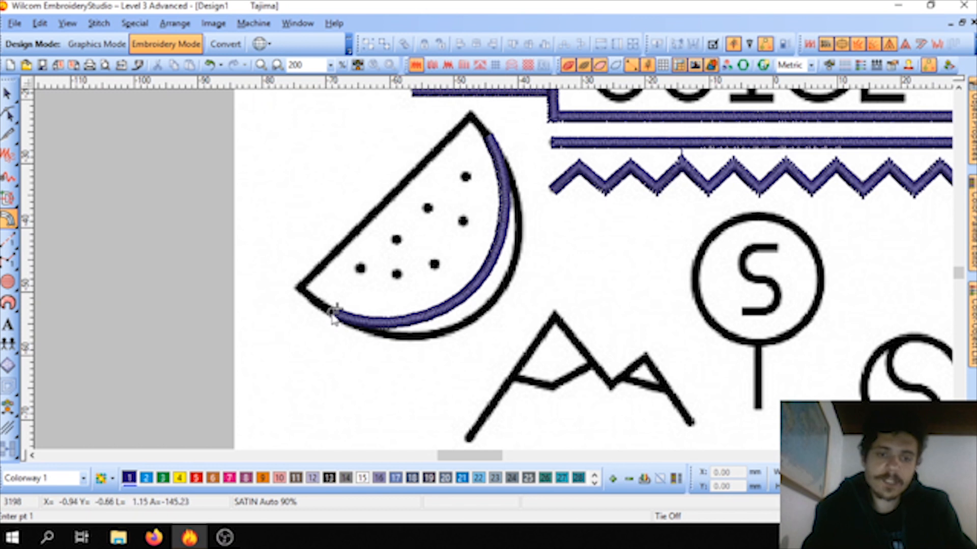
Step: Trace the watermelon slice's outer rind curve and straight cut edge as one continuous satin outline, starting at its lower-left tip
left_click(300, 288)
left_click(336, 314)
left_click(387, 336)
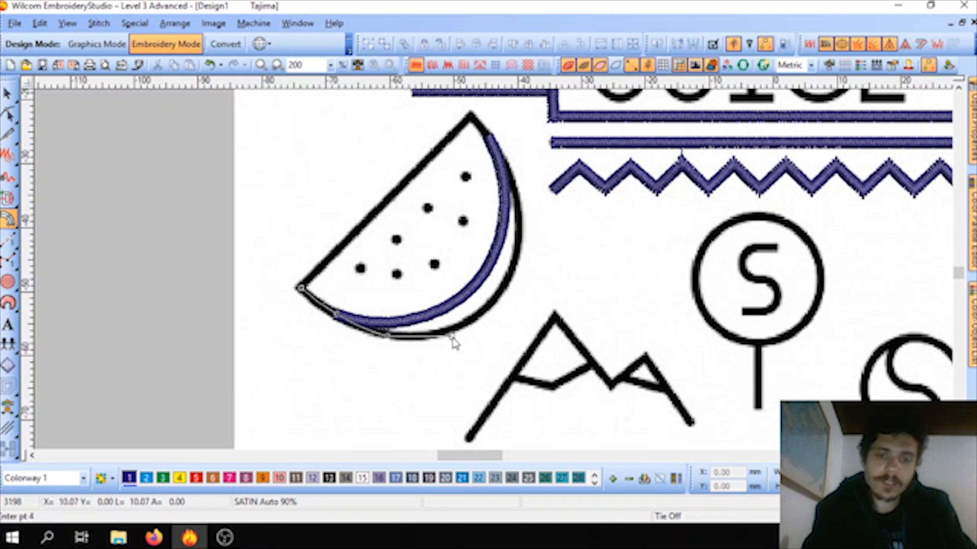
left_click(457, 329)
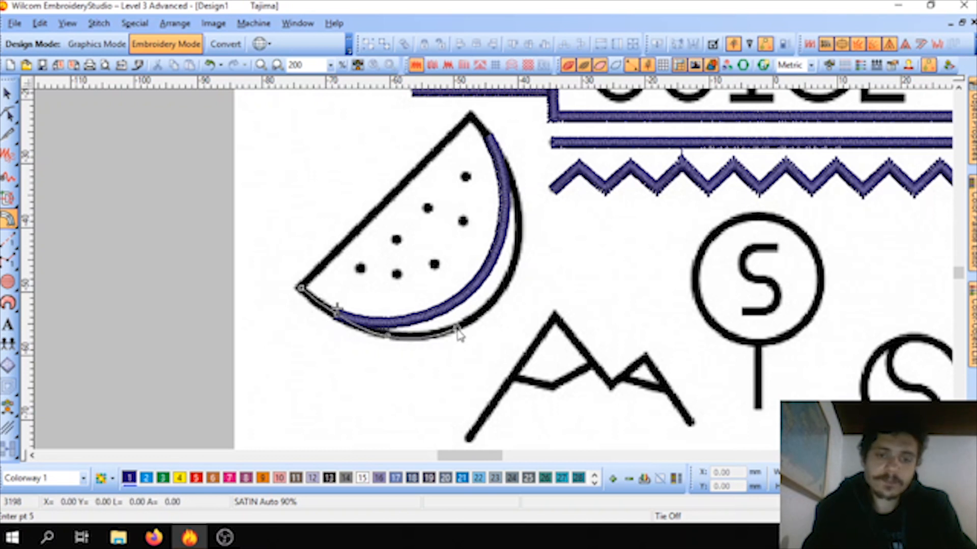
left_click(509, 275)
left_click(514, 192)
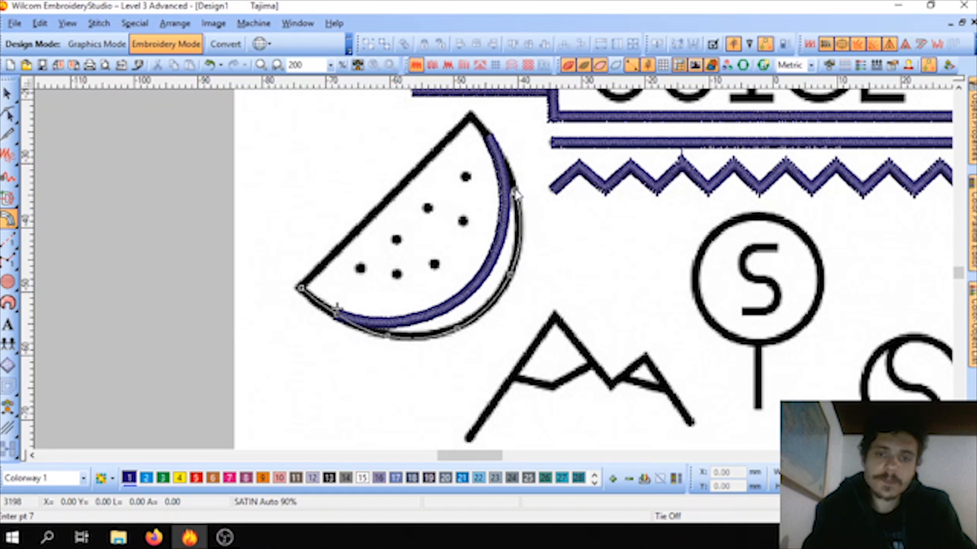
left_click(473, 118)
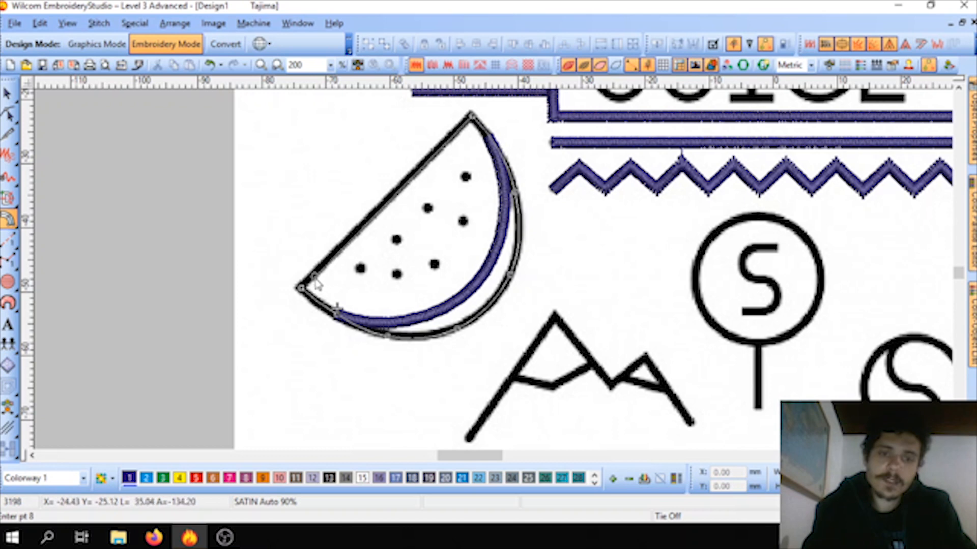
key("Return")
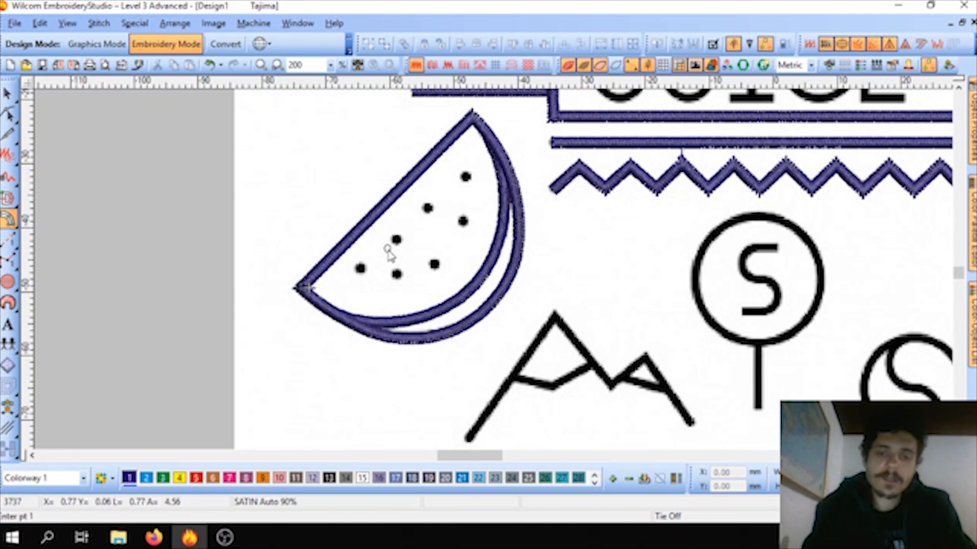
scroll(386, 252, "down", 2)
scroll(507, 268, "up", 1)
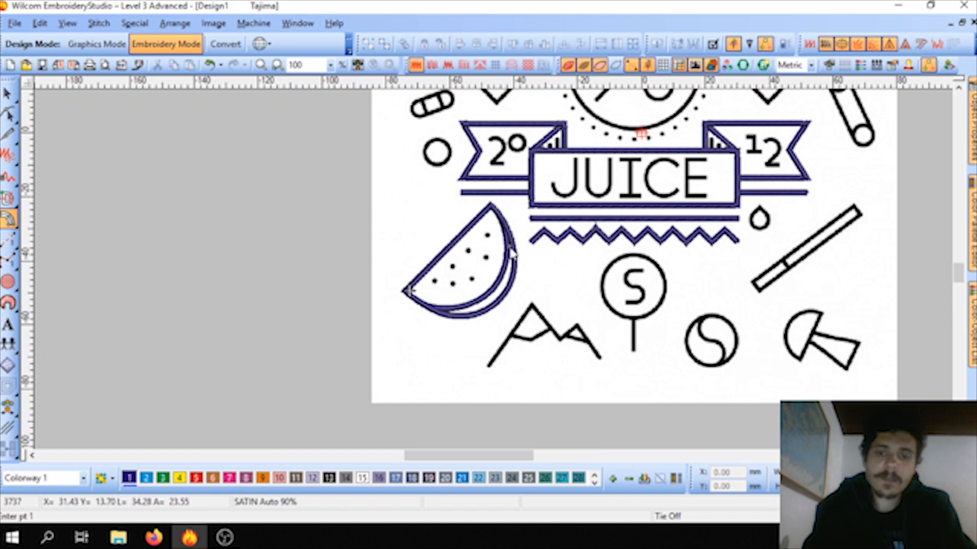
scroll(511, 250, "down", 1)
key("Escape")
Step: Digitize the large circle around the percent sign with Column C as a closed curved satin line starting at its topmost point
scroll(563, 210, "up", 1)
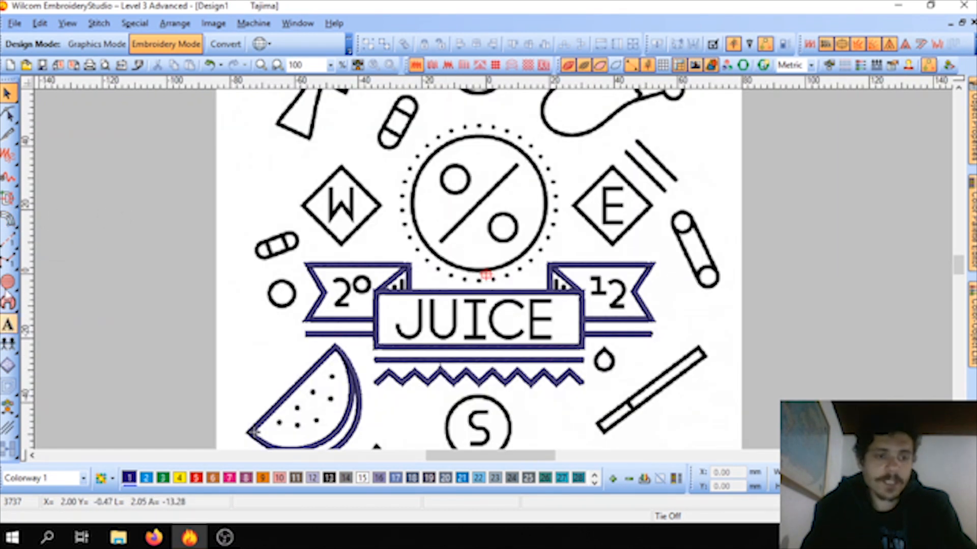
left_click(7, 219)
scroll(493, 272, "up", 1)
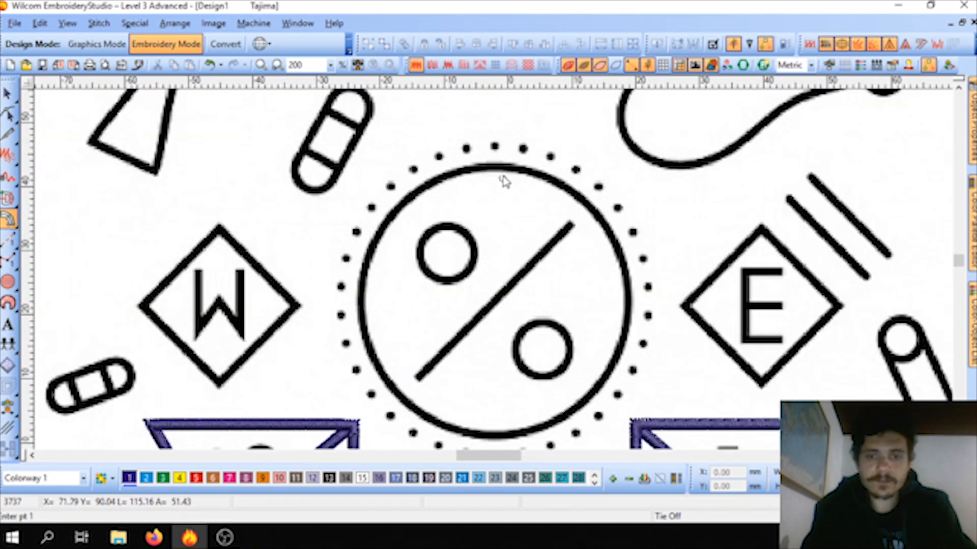
left_click(365, 265)
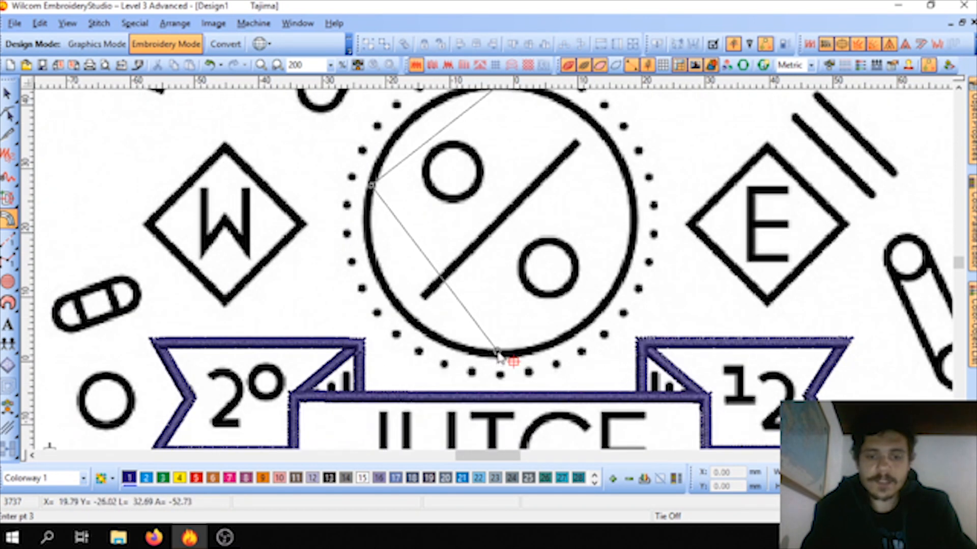
left_click(499, 354)
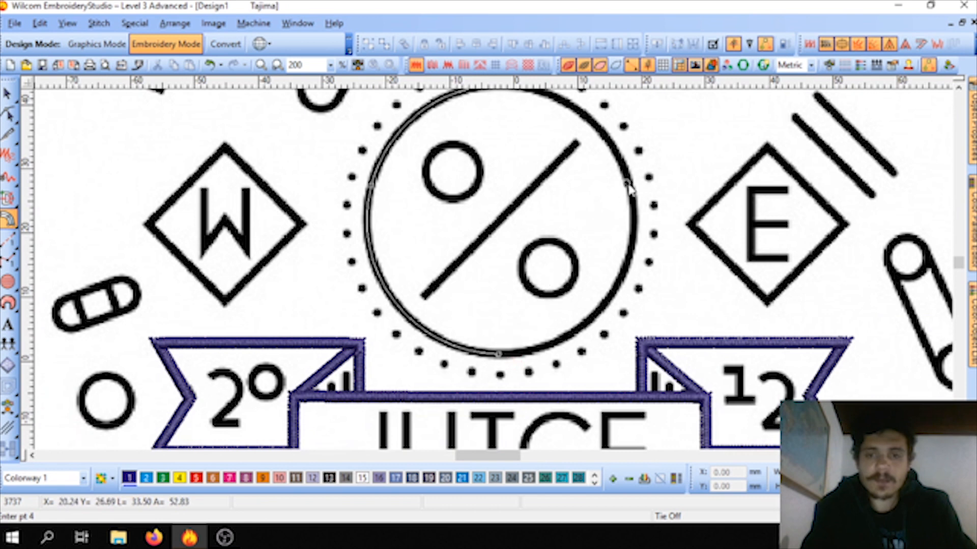
left_click(576, 113)
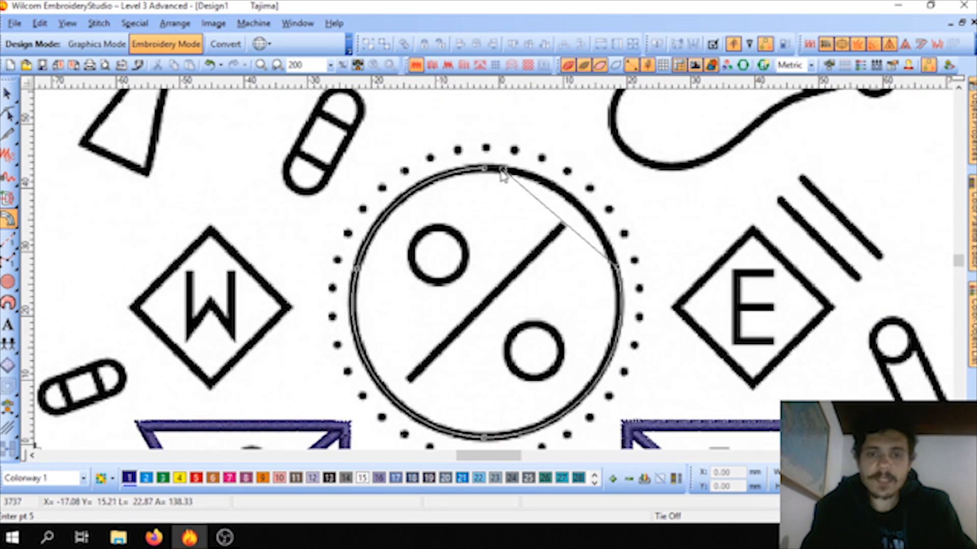
key("Return")
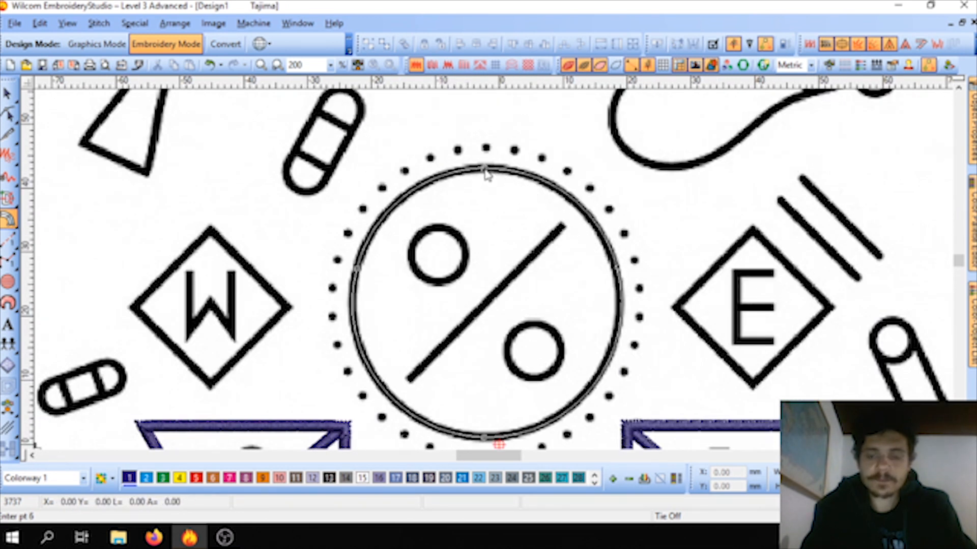
scroll(484, 169, "down", 3)
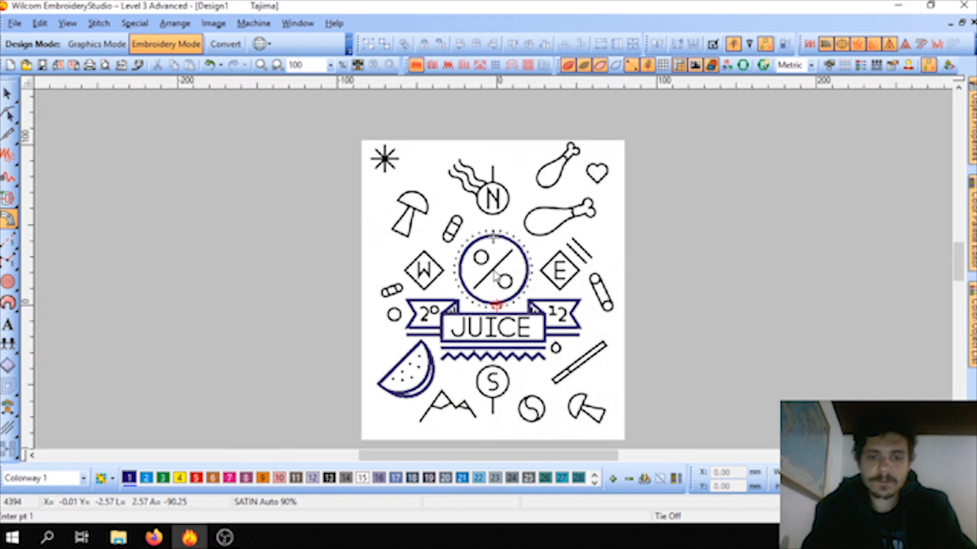
scroll(477, 301, "up", 2)
key("Escape")
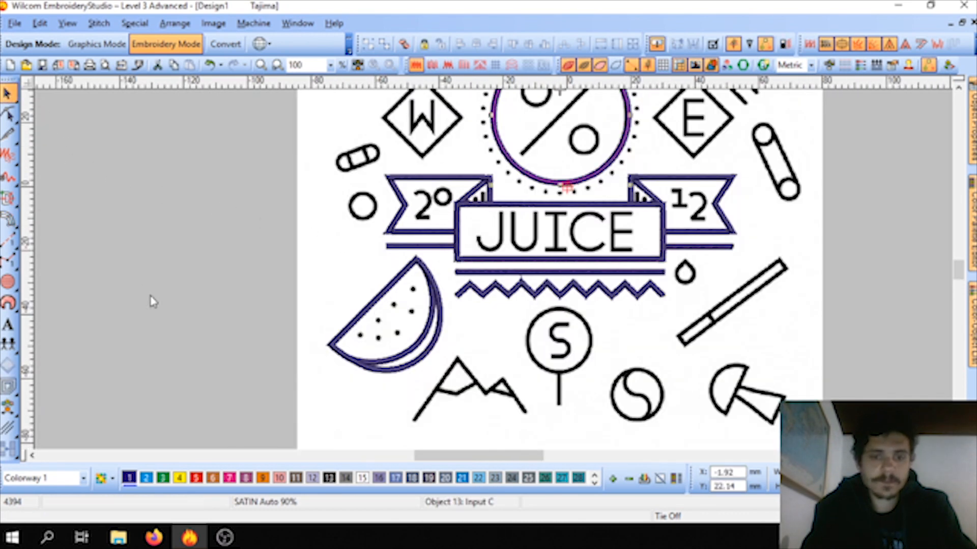